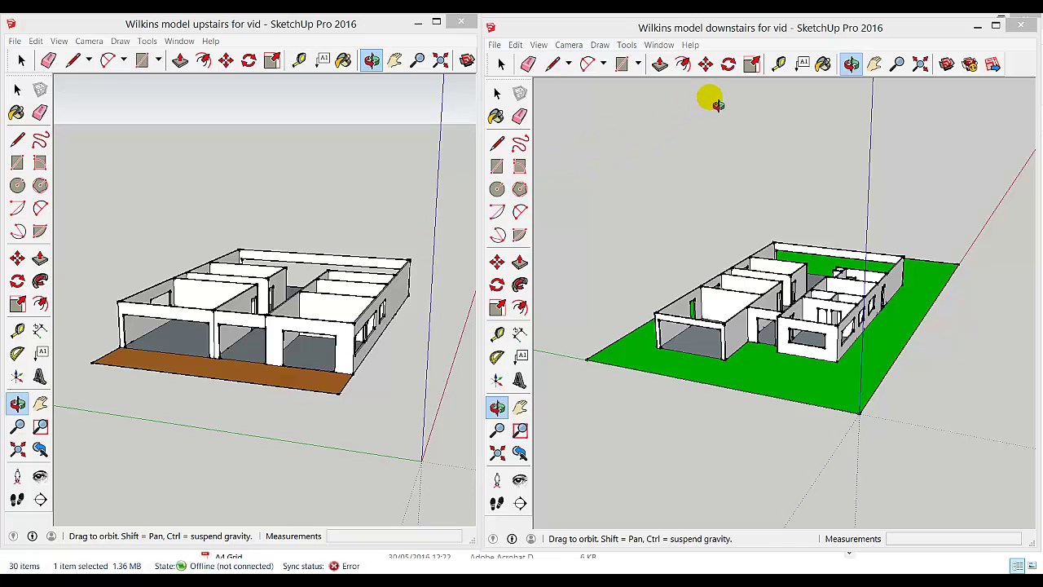
- Select everything in the downstairs model, walls and green ground, and make it one group
click(503, 67)
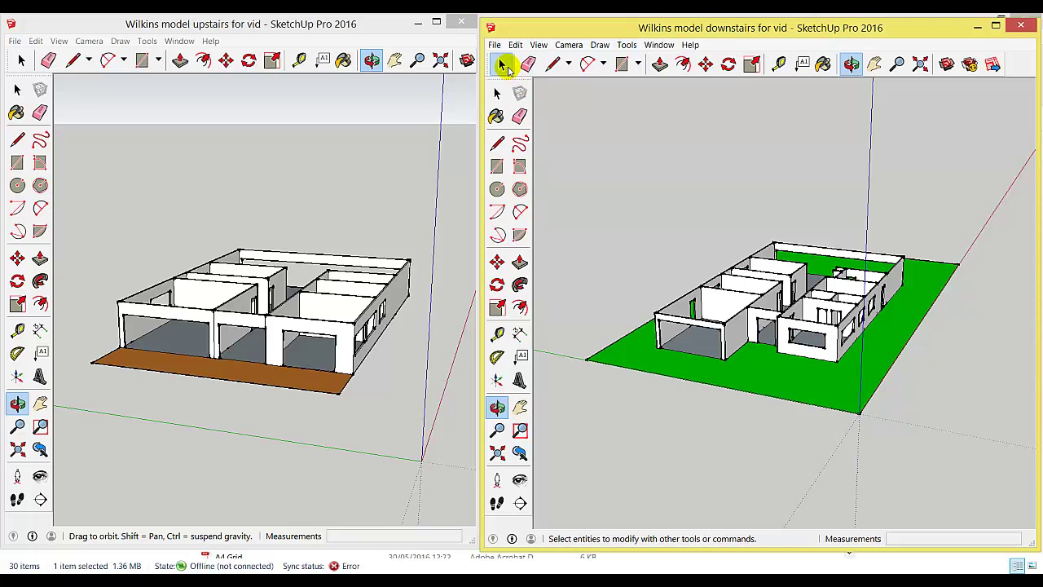
click(503, 66)
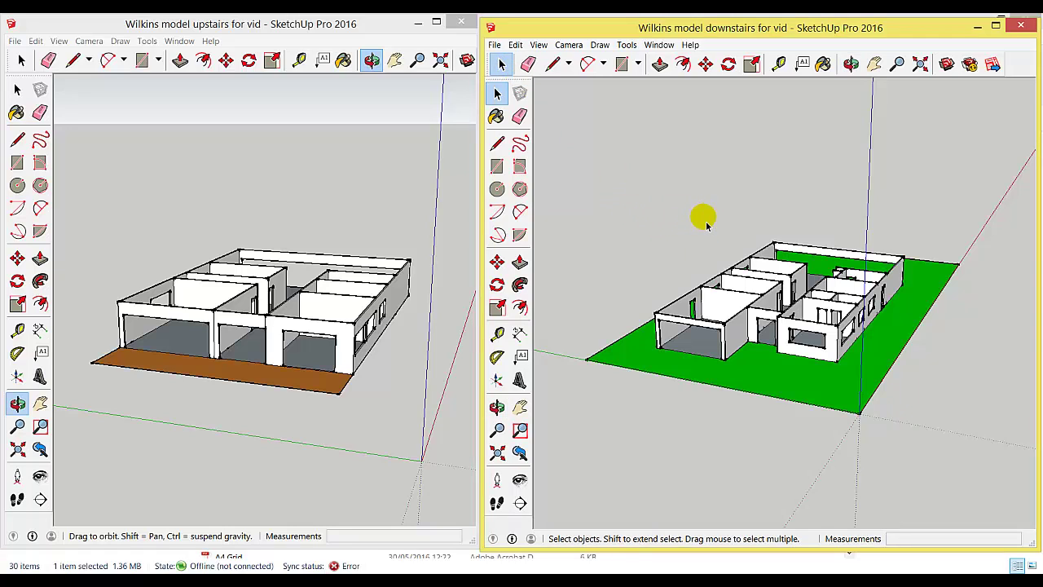
key(ctrl+a)
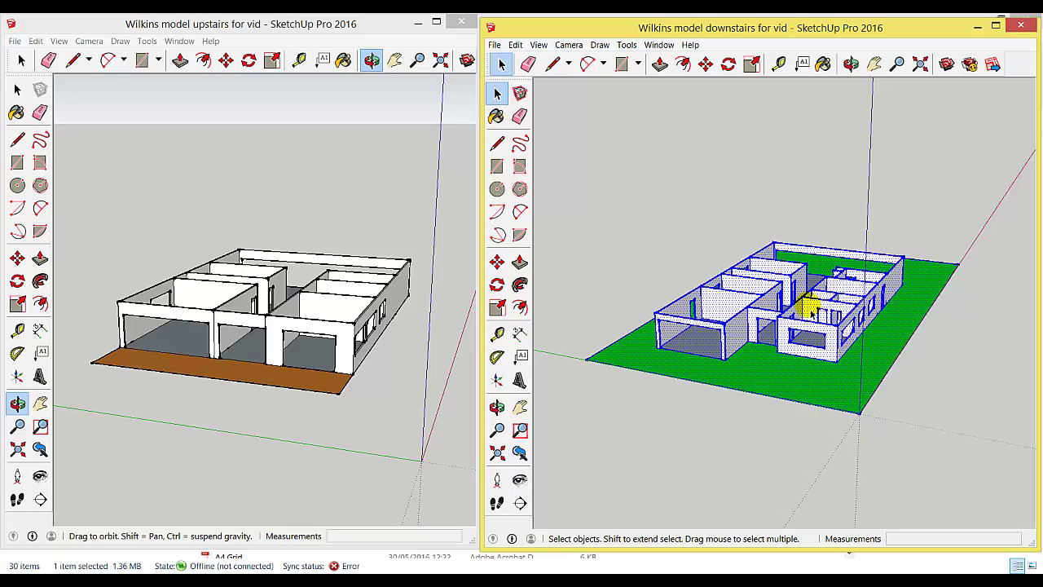
right_click(810, 307)
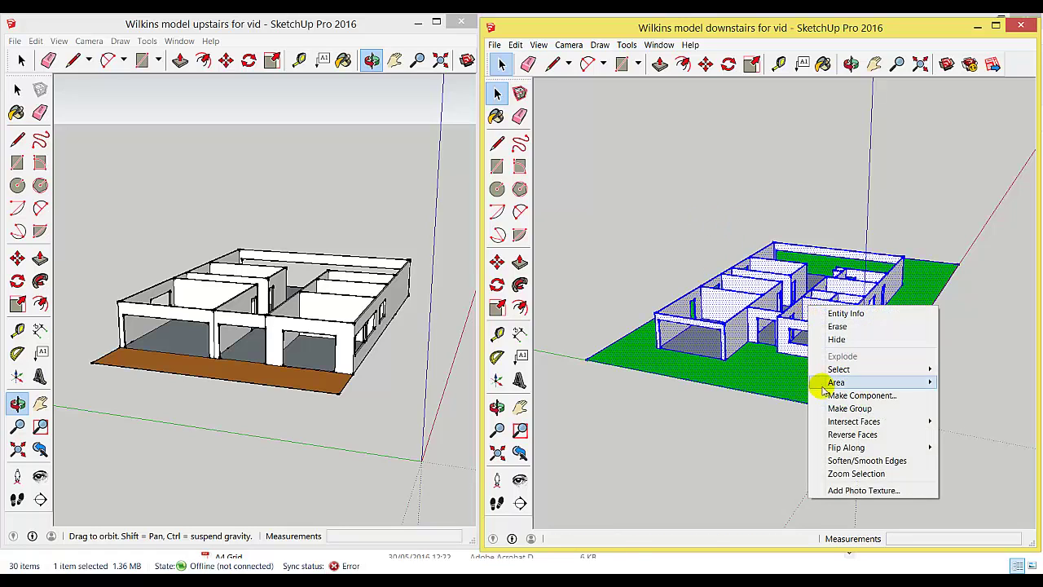
click(842, 410)
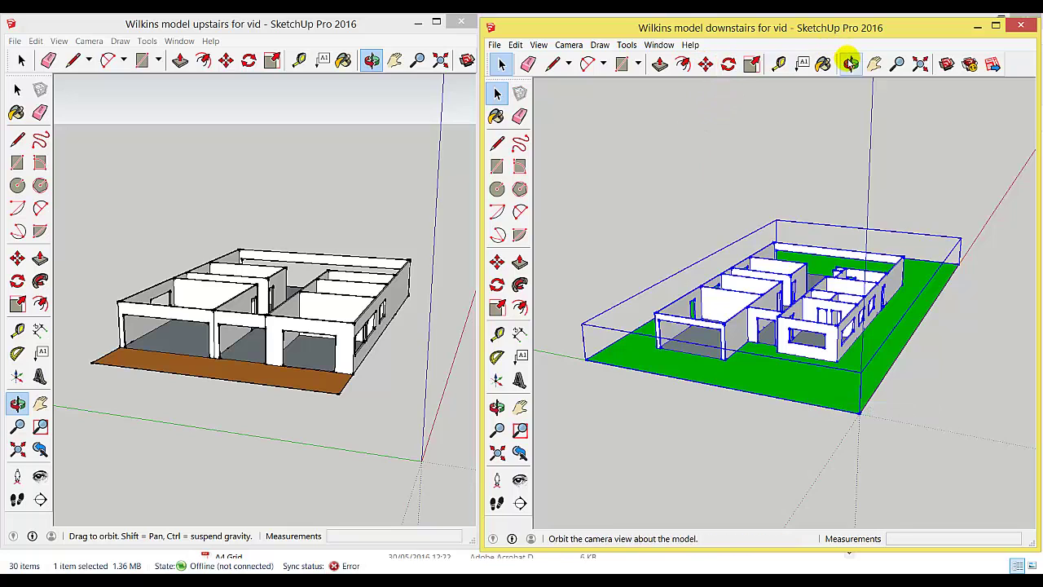
- Orbit the view and pick the downstairs group's corner as a move reference point
click(851, 63)
drag(848, 262, 794, 244)
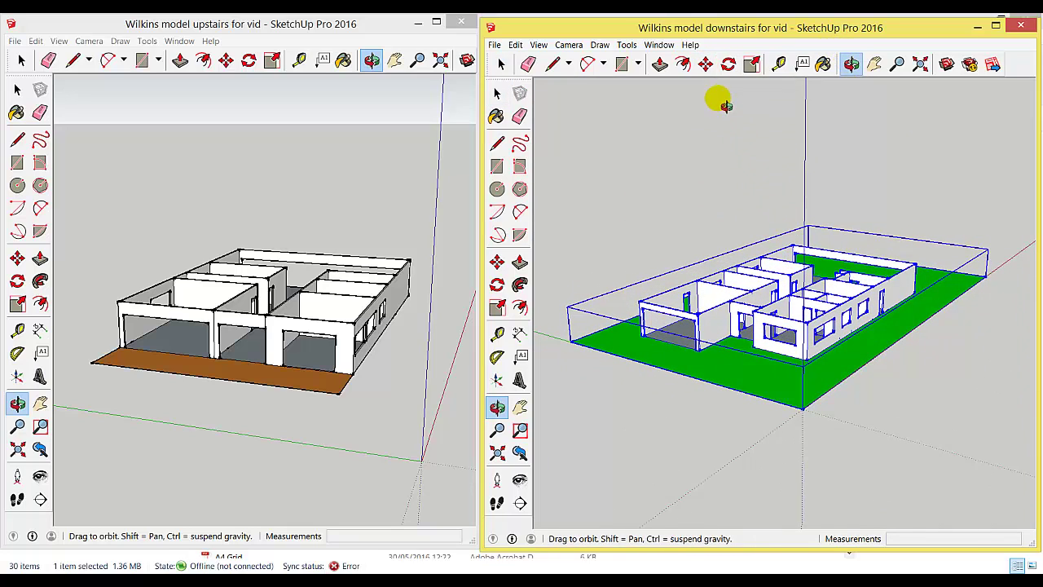
click(706, 65)
click(807, 414)
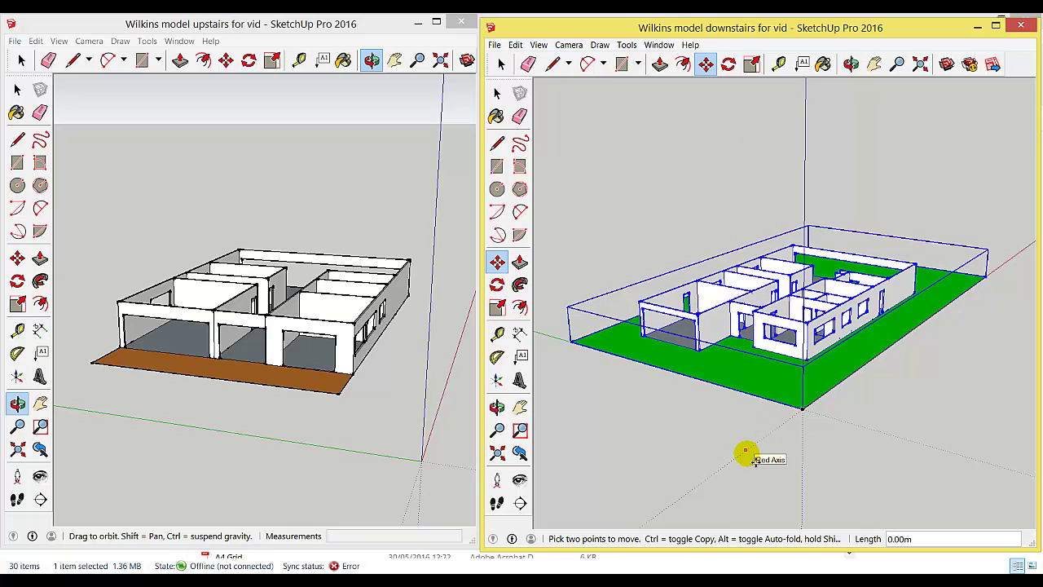
- Select all of the upstairs model, walls and brown base, and group it
click(374, 24)
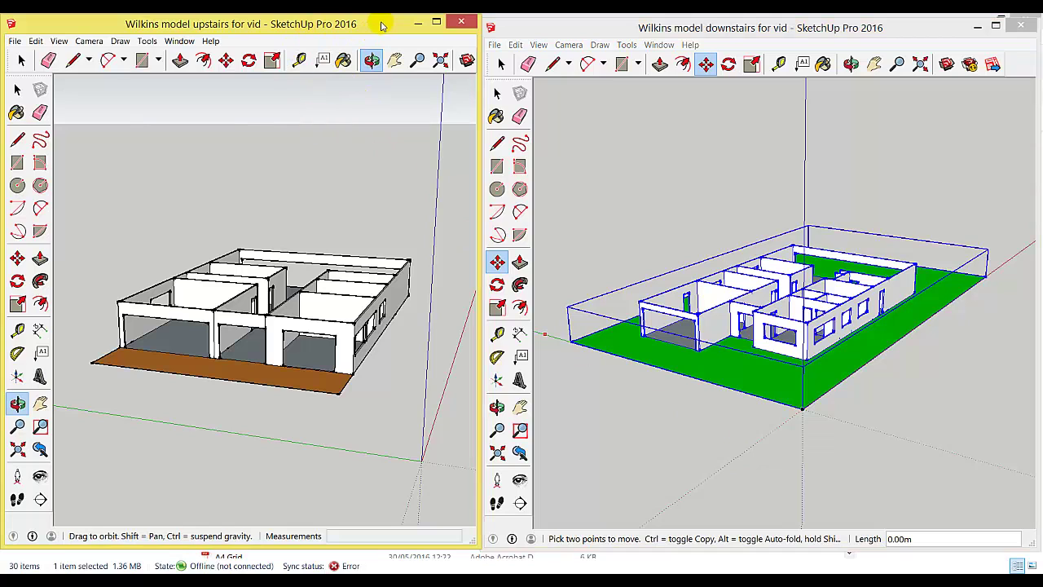
click(21, 60)
click(170, 186)
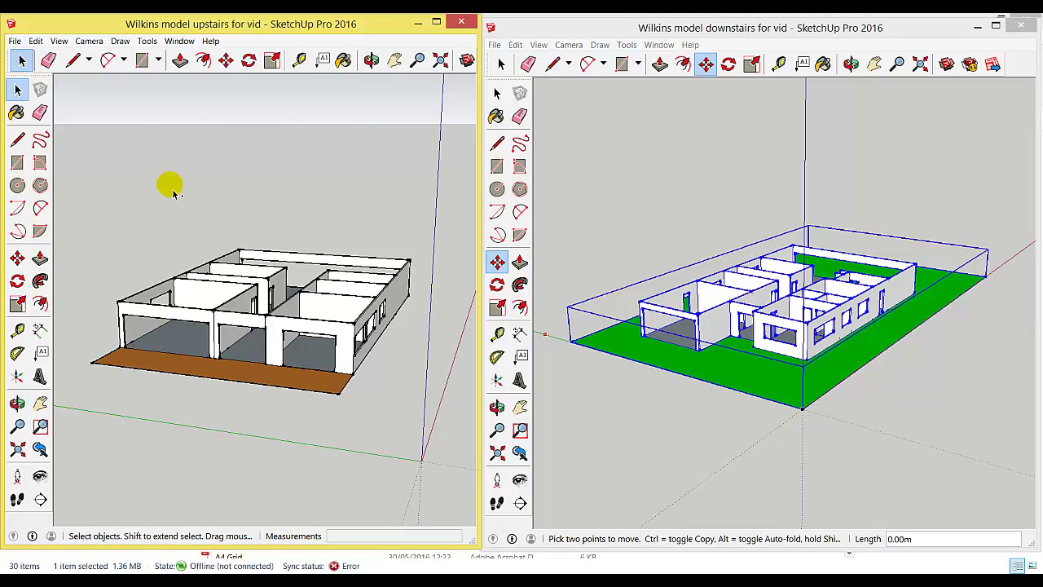
key(ctrl+a)
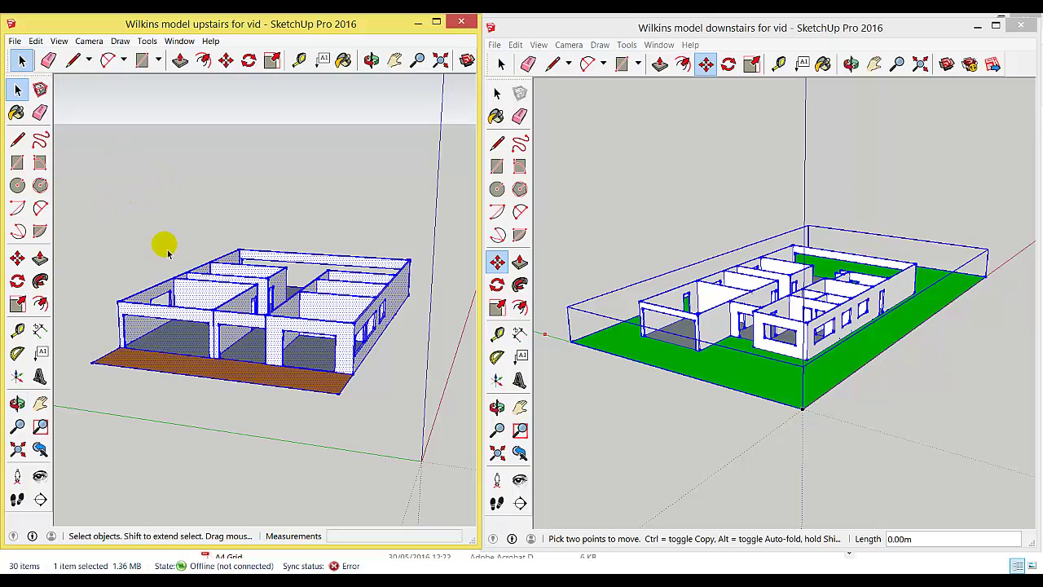
right_click(205, 295)
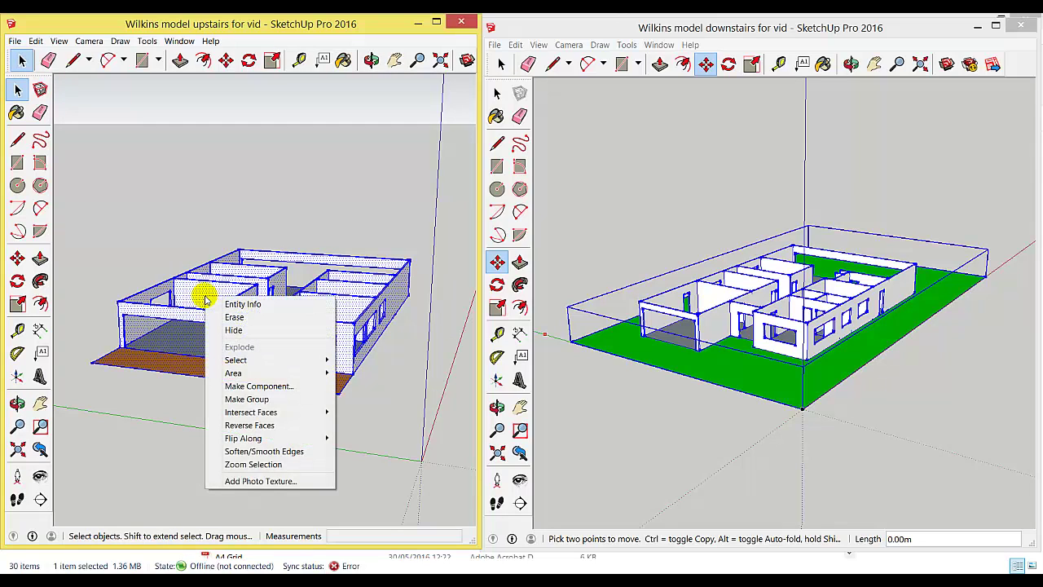
click(246, 399)
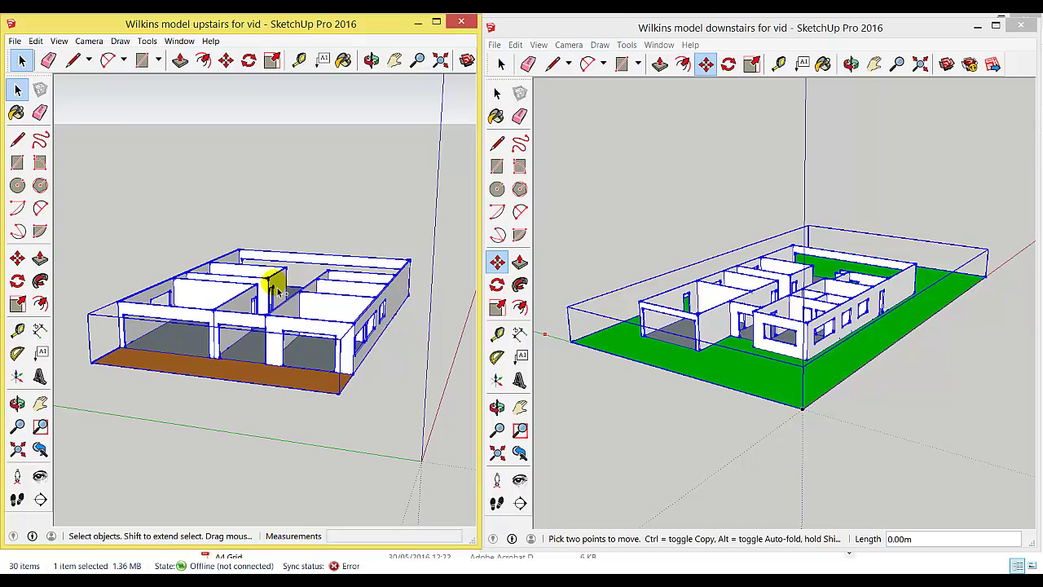
- Paste the upstairs group into the downstairs model, placing it at the wall corner endpoint
click(618, 31)
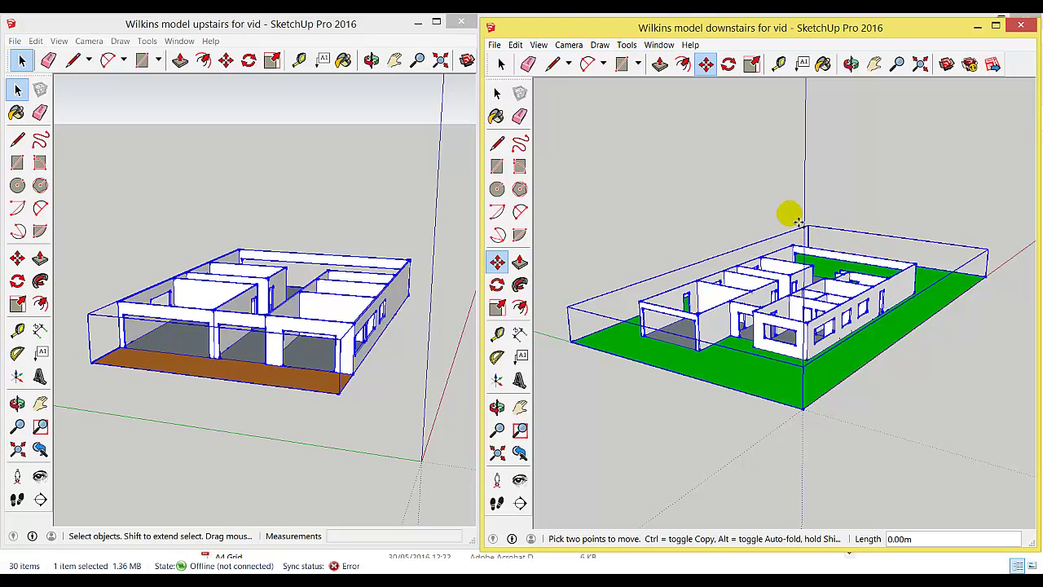
key(ctrl+v)
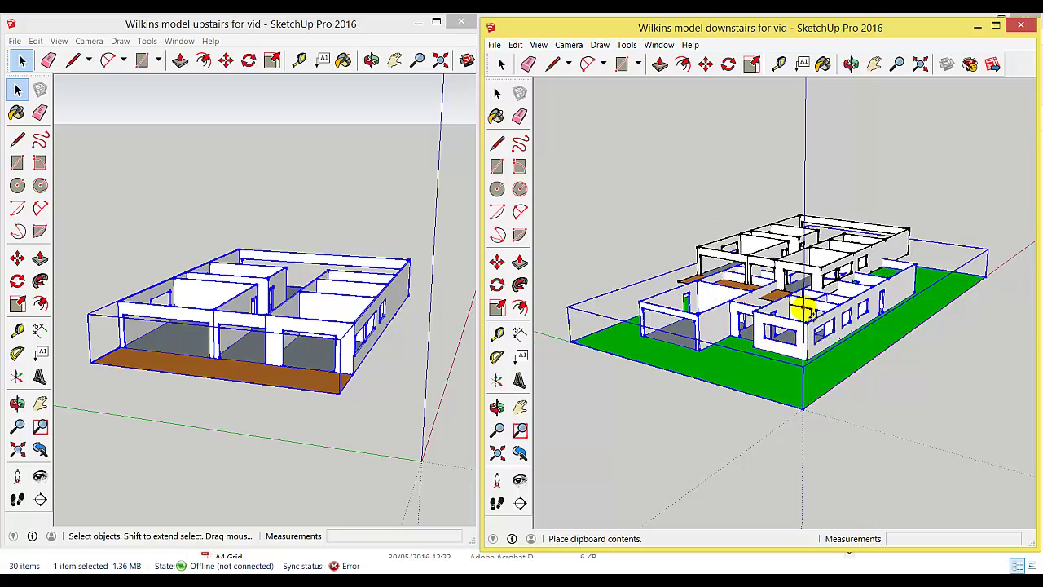
scroll(806, 308, up, 6)
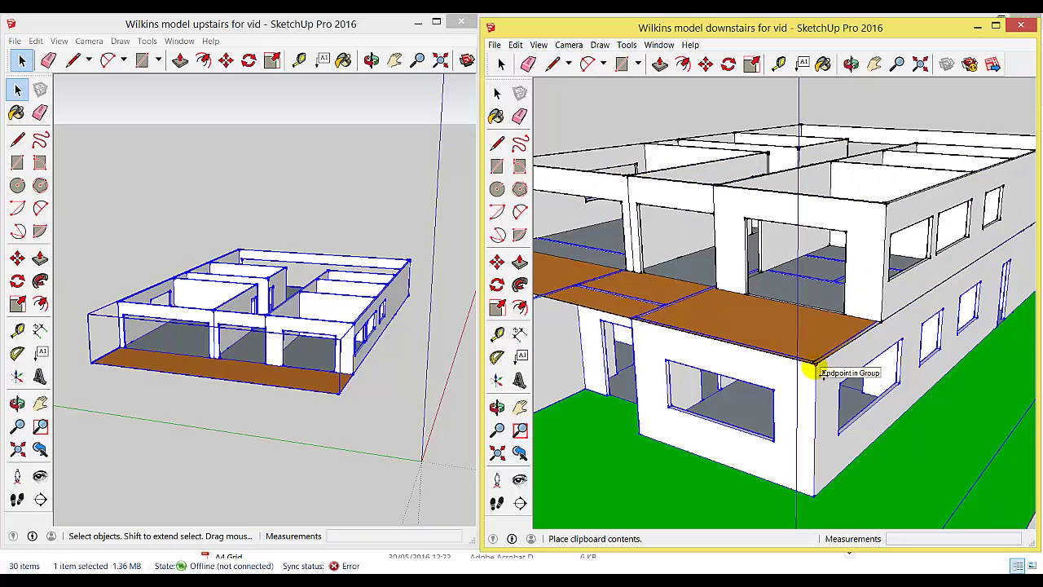
click(822, 371)
scroll(822, 371, down, 6)
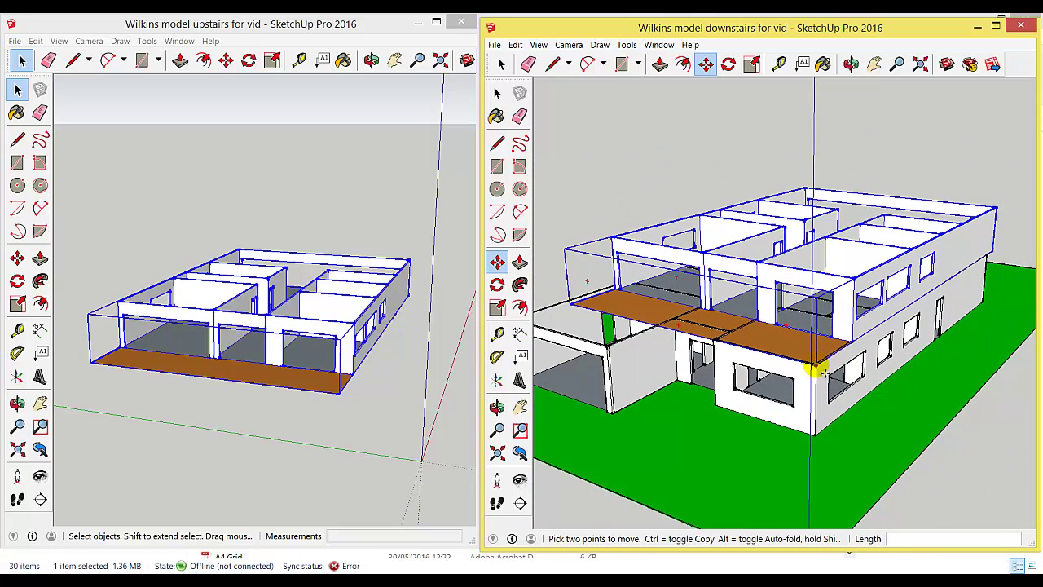
- Move the upstairs group down about 3.05 m onto the ground-floor wall-top endpoint
click(851, 63)
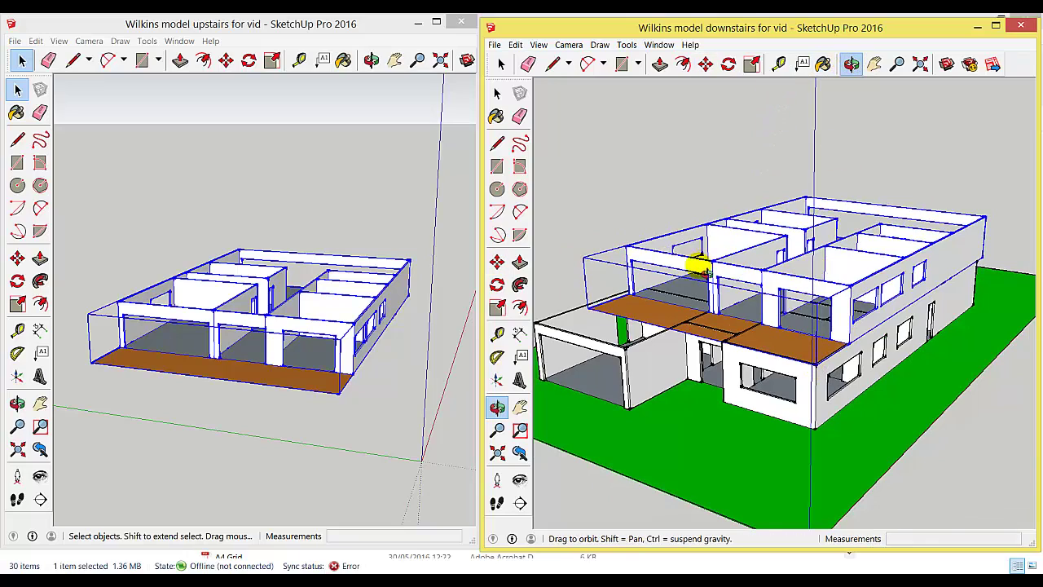
drag(697, 263, 803, 302)
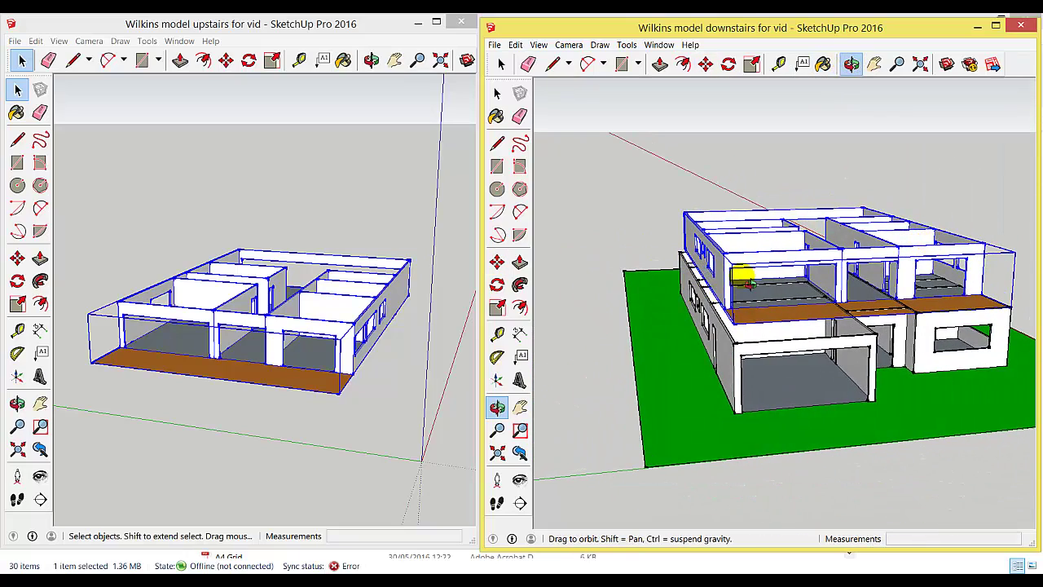
mouse_move(885, 263)
mouse_down()
mouse_move(746, 349)
mouse_move(795, 352)
mouse_move(522, 326)
mouse_move(804, 296)
mouse_move(570, 321)
mouse_move(864, 277)
mouse_move(657, 346)
mouse_move(741, 321)
mouse_move(803, 323)
mouse_move(787, 360)
mouse_up()
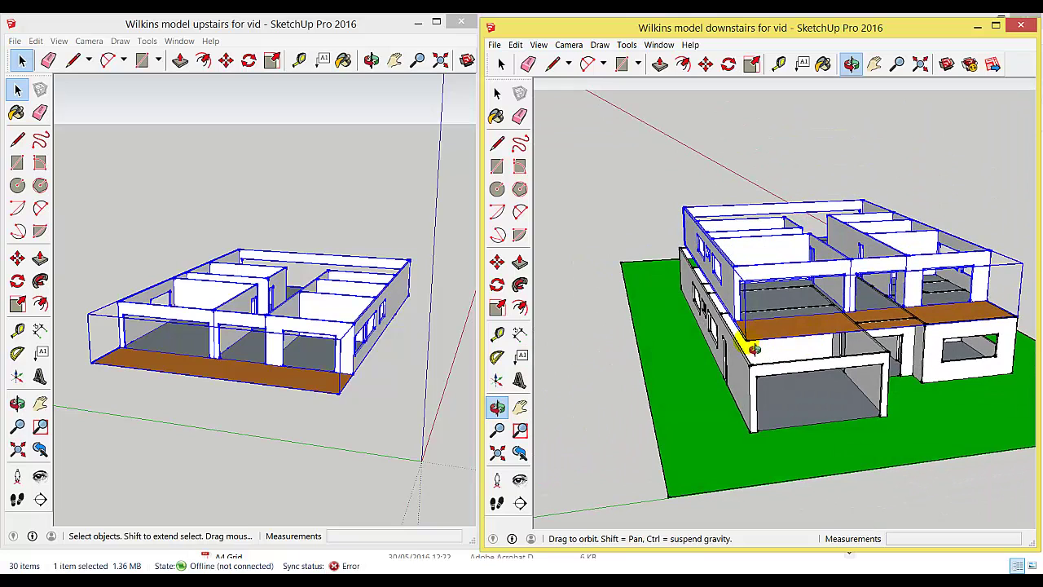
scroll(755, 349, up, 4)
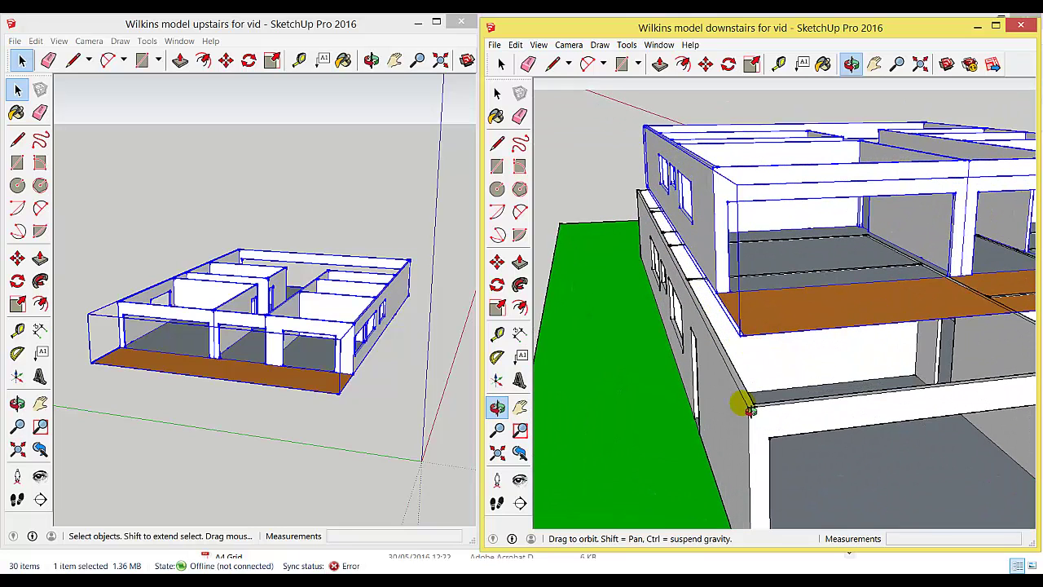
click(705, 64)
click(746, 342)
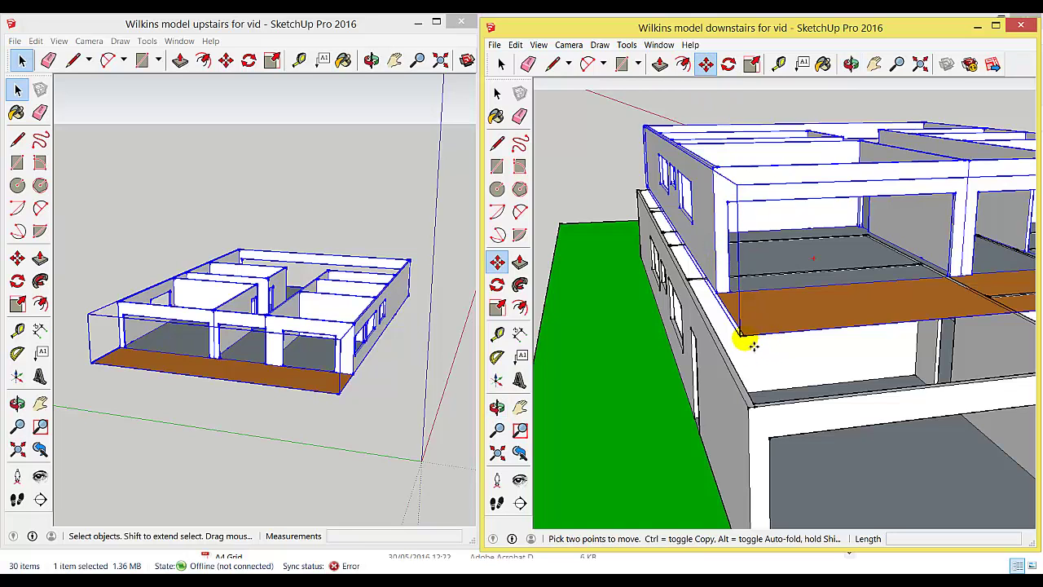
click(747, 411)
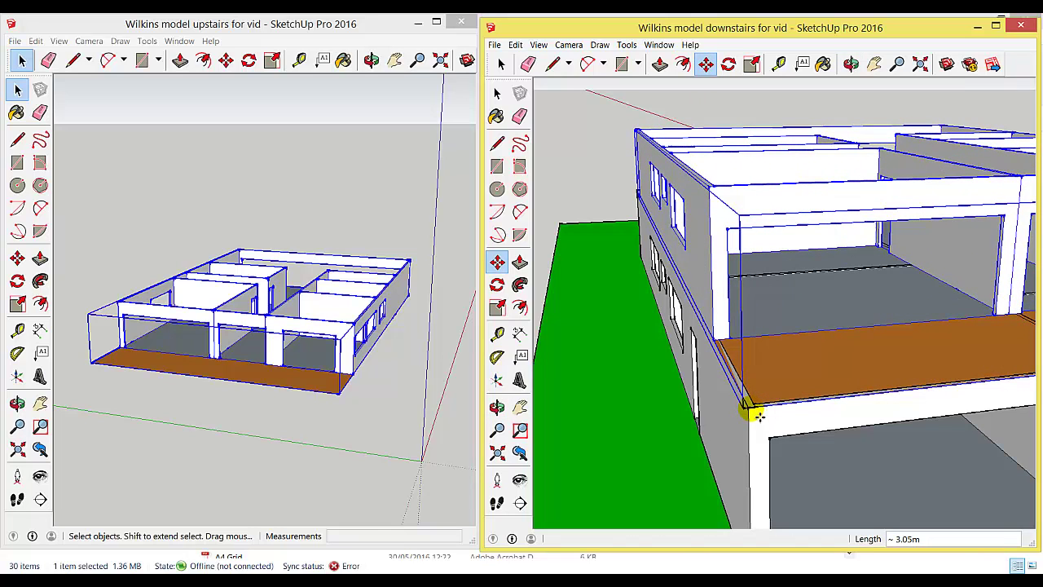
- Orbit around the combined two-storey house to view it from the front
click(850, 65)
mouse_move(815, 228)
mouse_down()
mouse_move(799, 272)
mouse_move(780, 268)
mouse_move(793, 268)
mouse_move(830, 310)
mouse_move(698, 298)
mouse_move(953, 236)
mouse_move(1025, 284)
mouse_move(948, 295)
mouse_move(694, 282)
mouse_move(894, 256)
mouse_move(872, 280)
mouse_move(974, 315)
mouse_move(780, 329)
mouse_move(876, 365)
mouse_up()
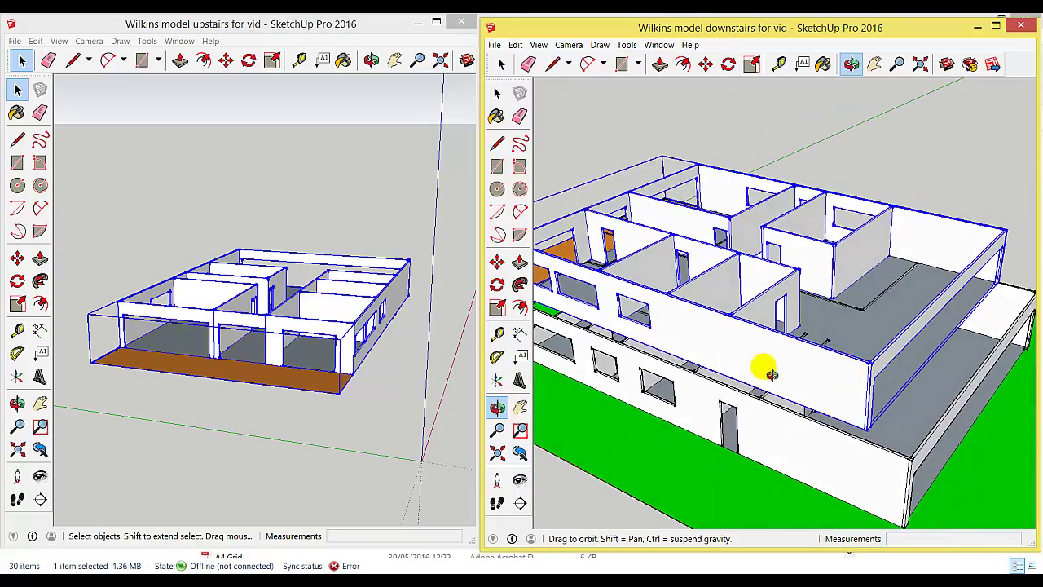
drag(763, 364, 715, 251)
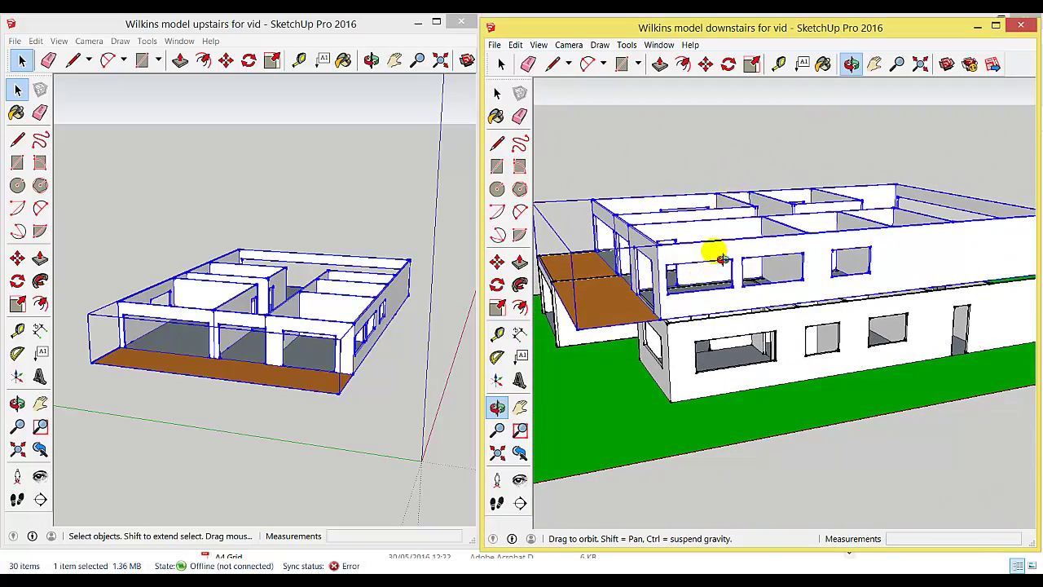
- Scale the upstairs group about 1.04 front-to-back so it matches the ground-floor footprint
click(627, 46)
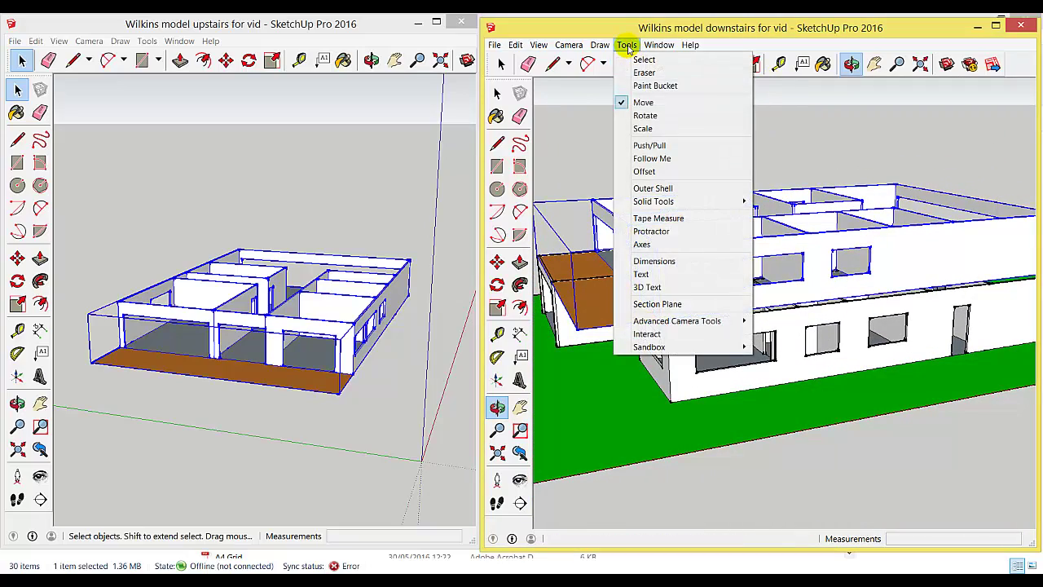
click(642, 129)
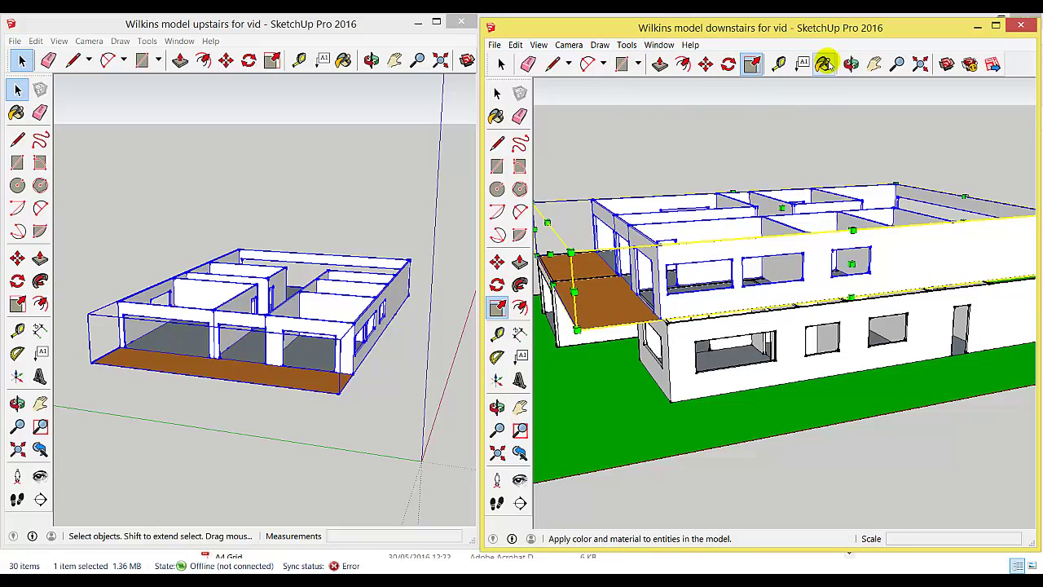
click(850, 63)
drag(873, 141, 802, 278)
click(626, 45)
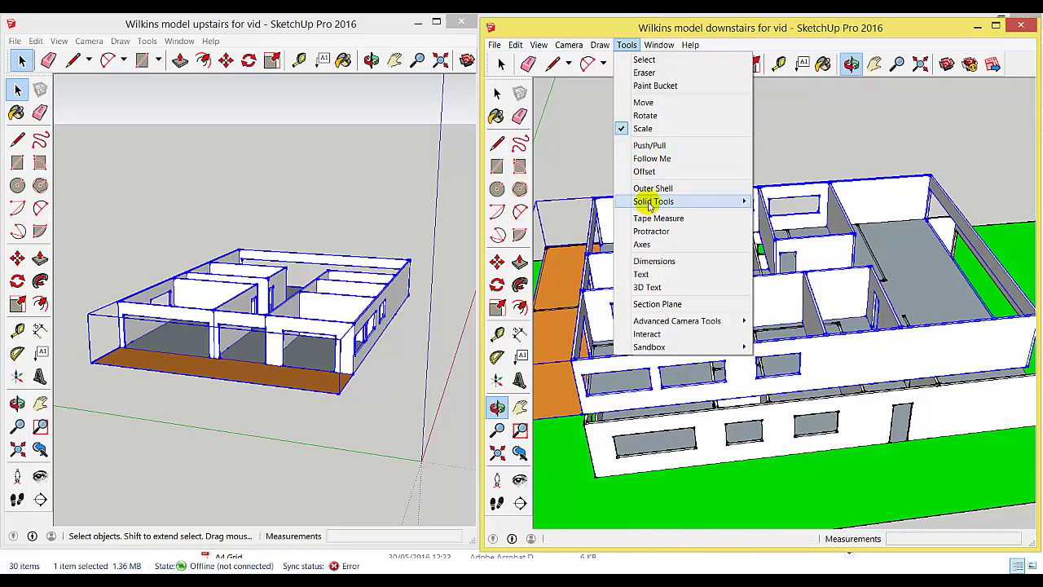
click(643, 128)
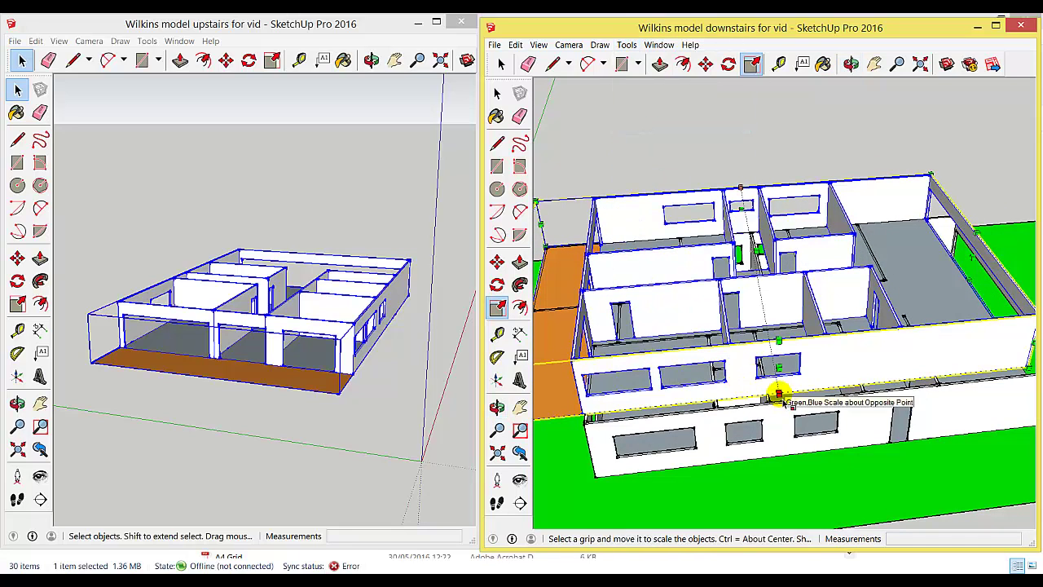
drag(777, 398, 781, 406)
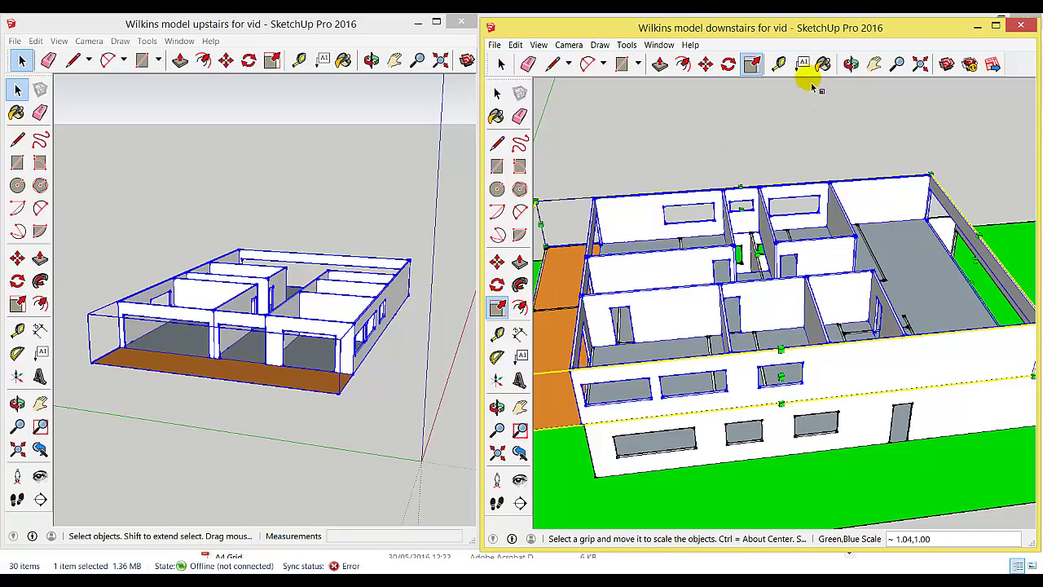
click(851, 63)
mouse_move(562, 368)
mouse_down()
mouse_move(634, 280)
mouse_move(631, 236)
mouse_move(662, 329)
mouse_move(699, 380)
mouse_move(674, 294)
mouse_move(689, 239)
mouse_move(733, 277)
mouse_move(736, 366)
mouse_move(659, 386)
mouse_move(781, 360)
mouse_move(736, 233)
mouse_move(579, 394)
mouse_move(734, 212)
mouse_move(927, 226)
mouse_move(714, 263)
mouse_move(866, 228)
mouse_move(894, 286)
mouse_move(801, 310)
mouse_move(748, 367)
mouse_up()
click(851, 64)
- Orbit and zoom to inspect the stacked floors from below
mouse_move(704, 436)
mouse_down()
mouse_move(724, 337)
mouse_move(706, 342)
mouse_move(691, 432)
mouse_up()
scroll(693, 432, up, 4)
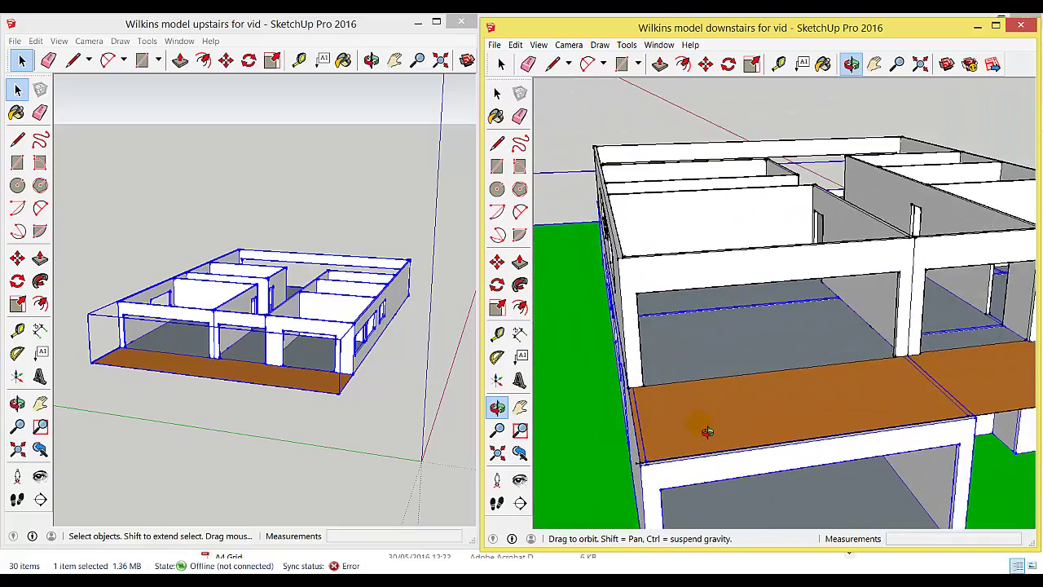
scroll(708, 432, down, 3)
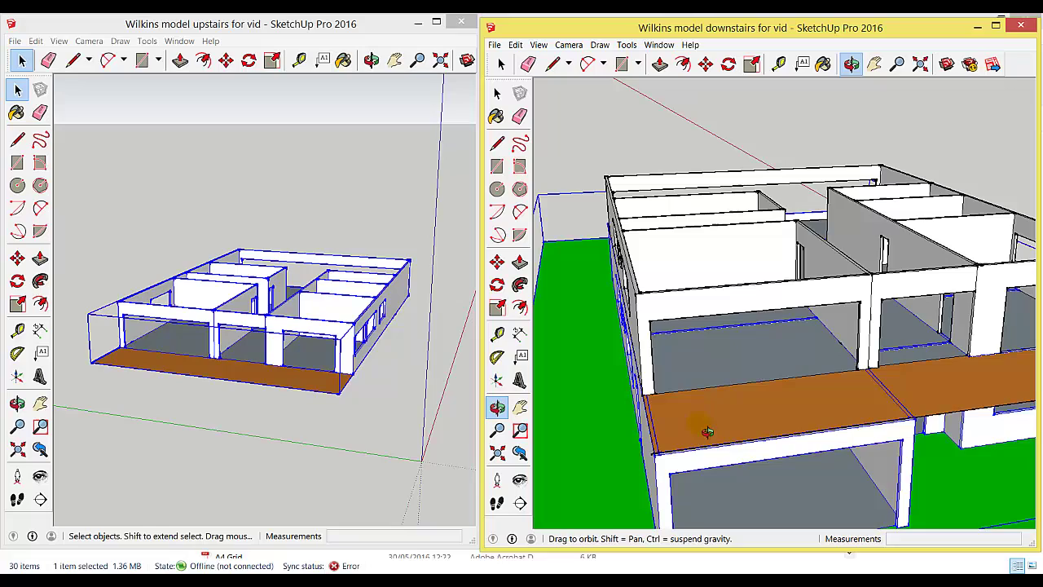
mouse_move(793, 423)
mouse_down()
mouse_move(745, 310)
mouse_move(608, 293)
mouse_move(657, 354)
mouse_move(761, 378)
mouse_move(529, 191)
mouse_up()
- Maximize the downstairs model window and select the upper-floor group
click(996, 25)
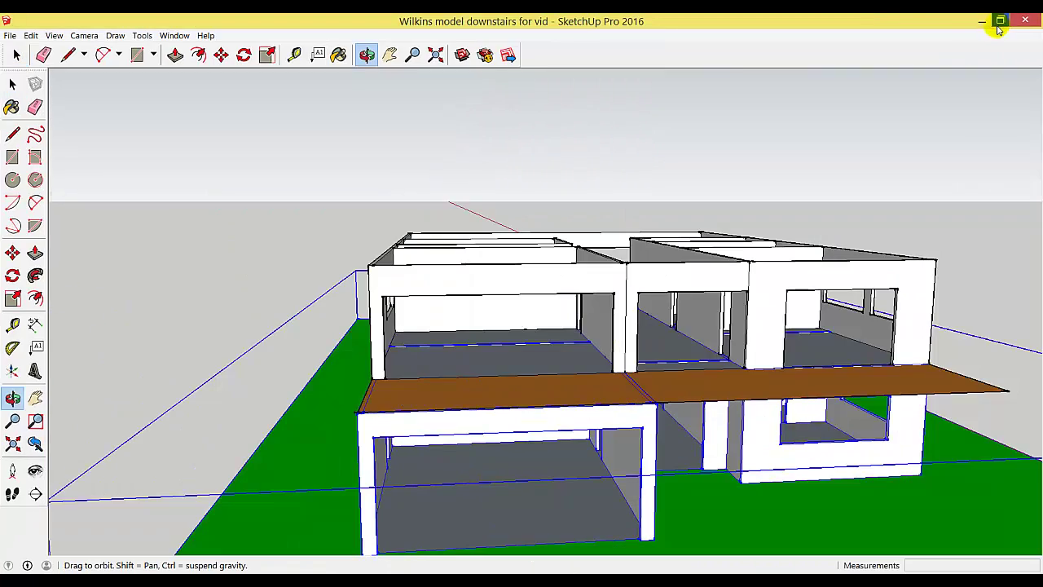
drag(766, 97, 752, 189)
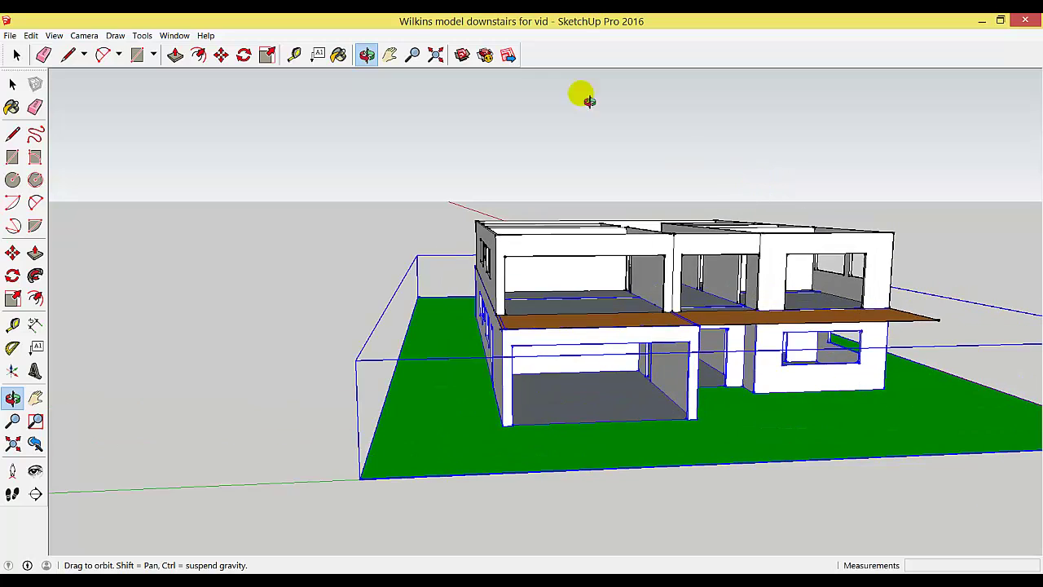
click(18, 54)
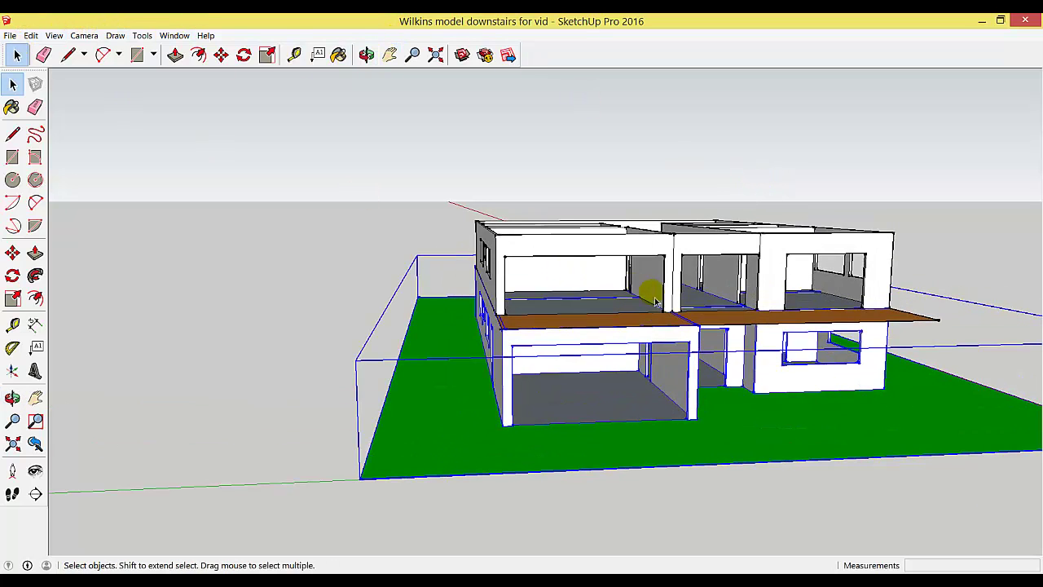
click(652, 255)
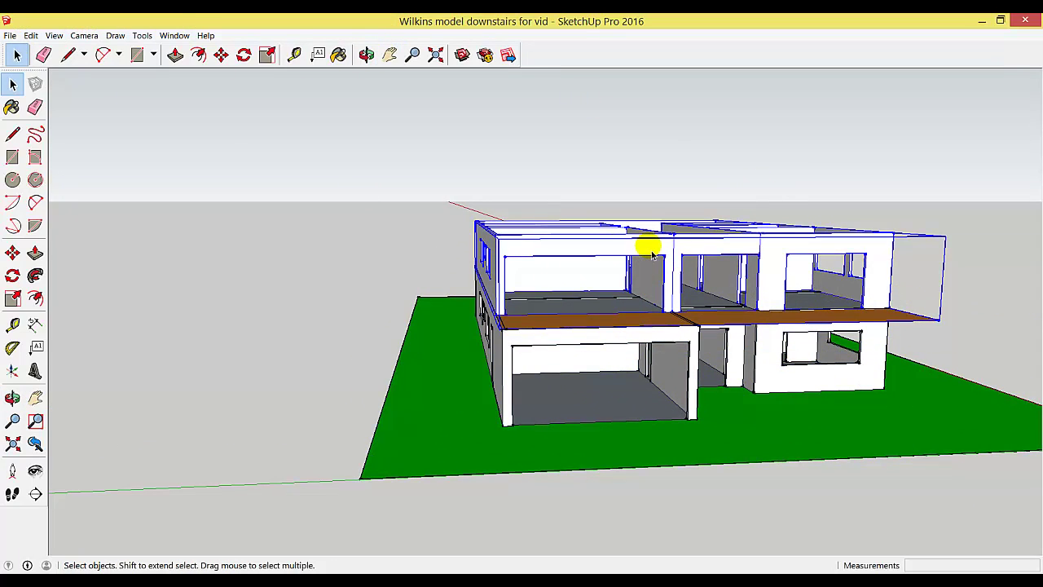
- Open the upper-floor group for editing and orbit down onto the orange floor slab
double_click(683, 248)
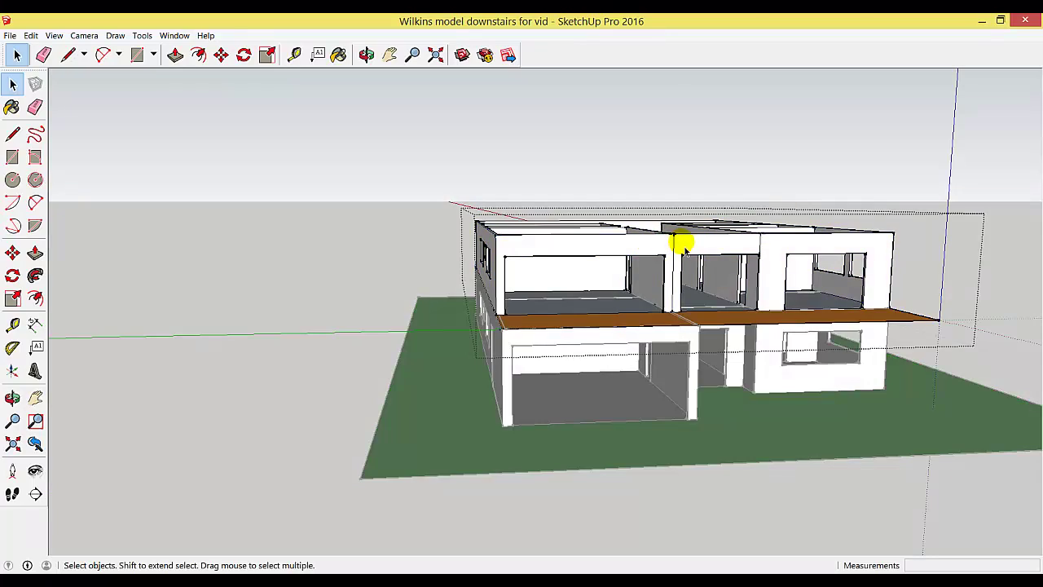
click(366, 54)
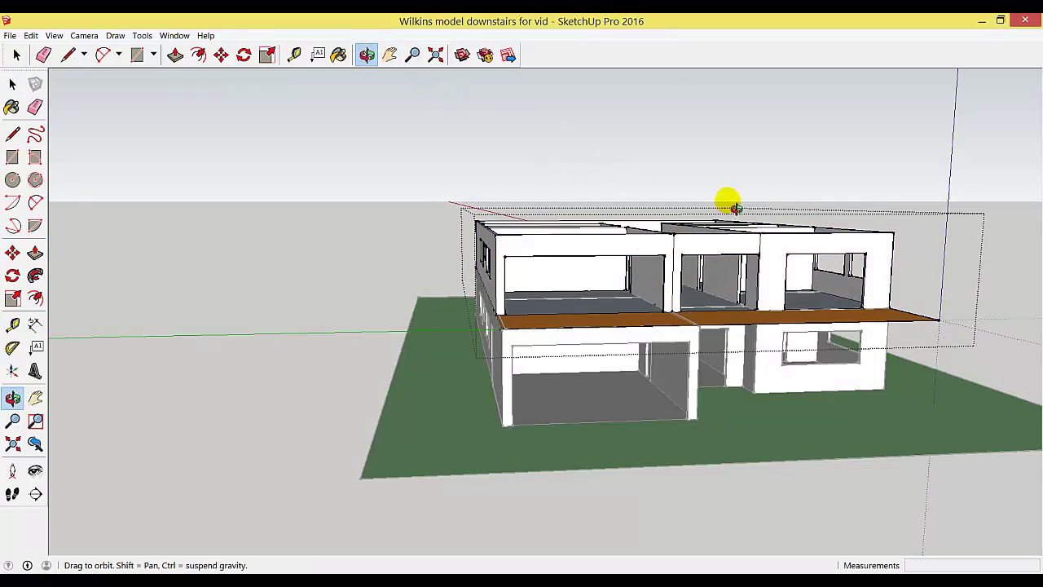
drag(729, 203, 697, 450)
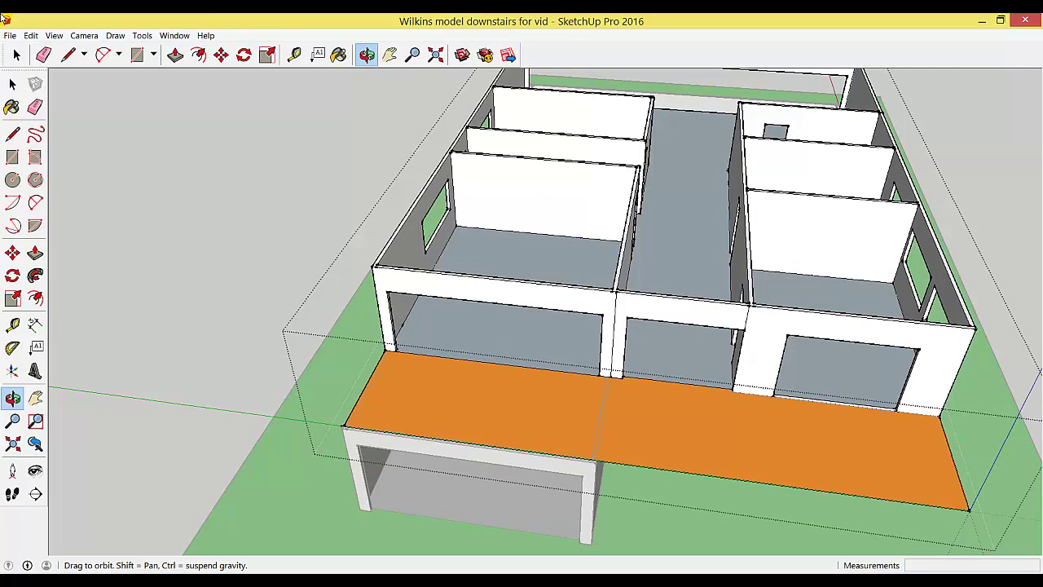
click(12, 84)
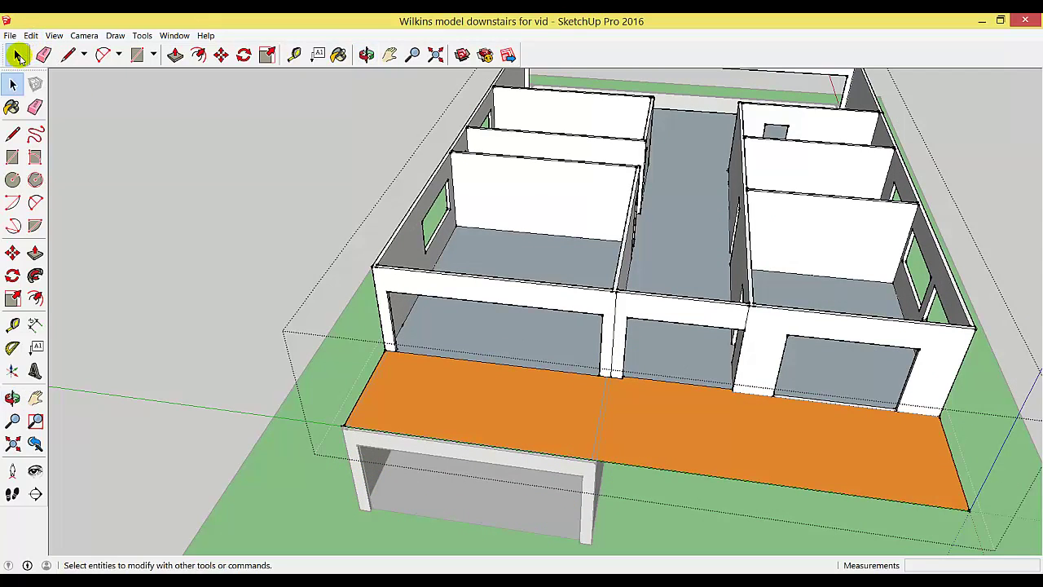
click(613, 469)
- Move the orange slab's front edge about 0.09 m along green to align with the wall below
scroll(613, 469, up, 3)
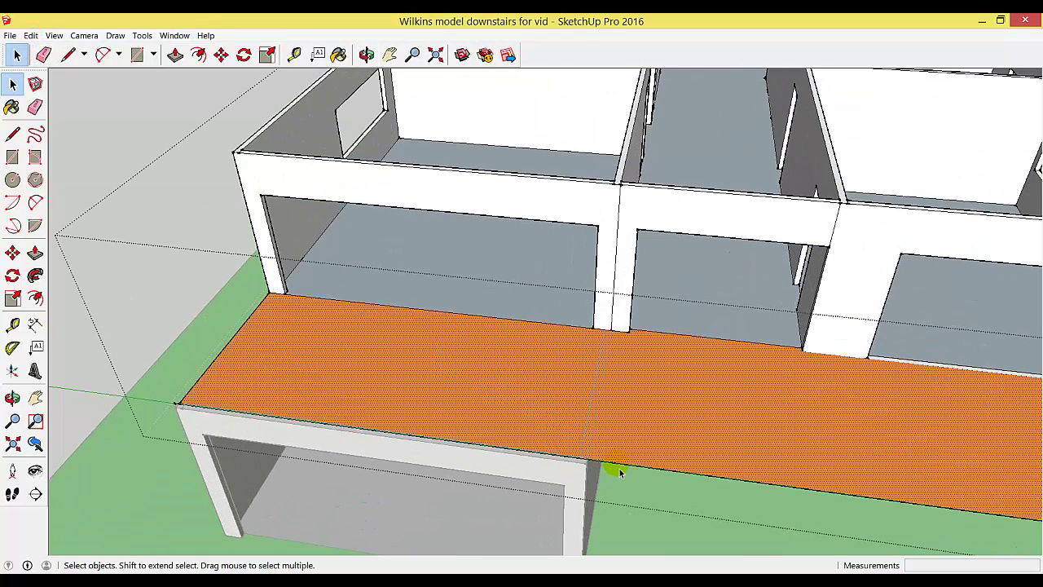
click(619, 469)
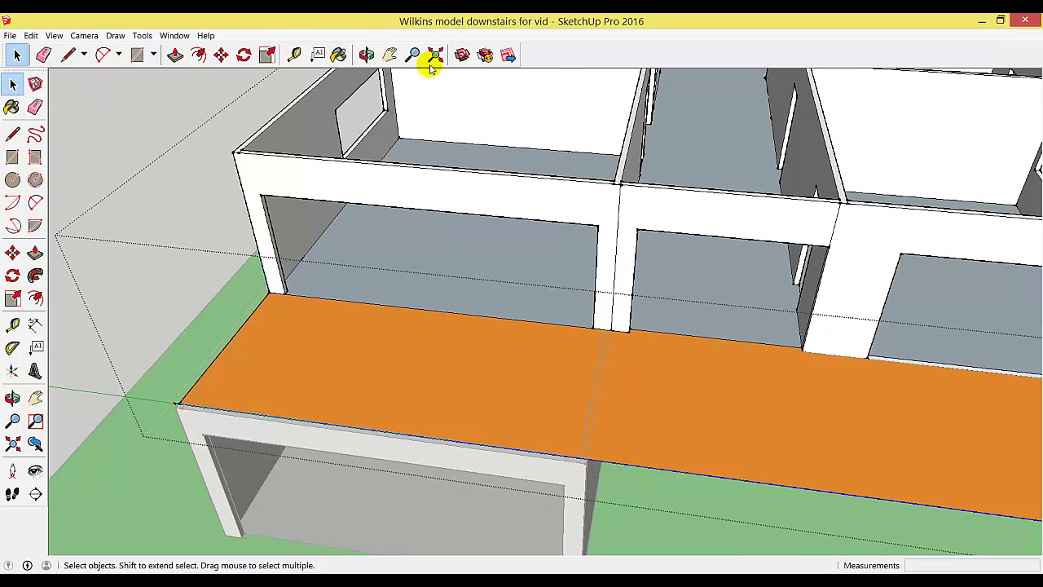
click(221, 55)
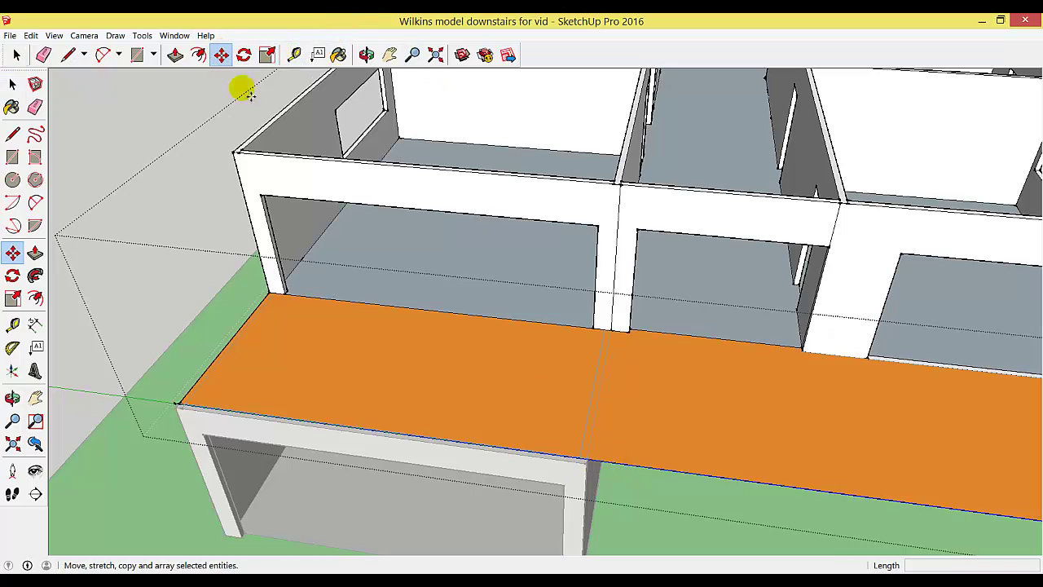
click(596, 467)
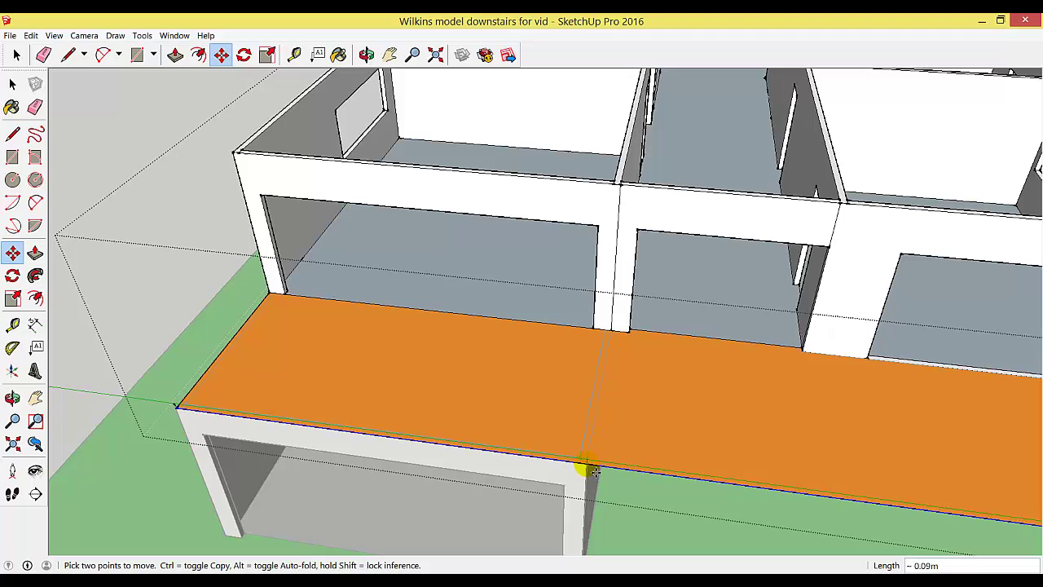
click(594, 470)
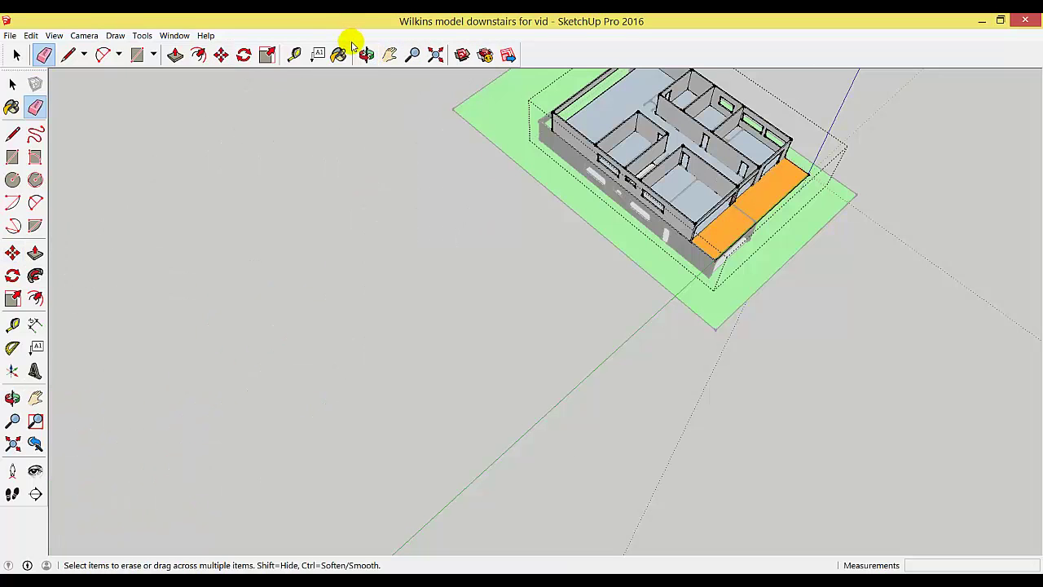
- Draw a 4.53 m by 14.19 m balcony rectangle from the rear beam corner
click(367, 54)
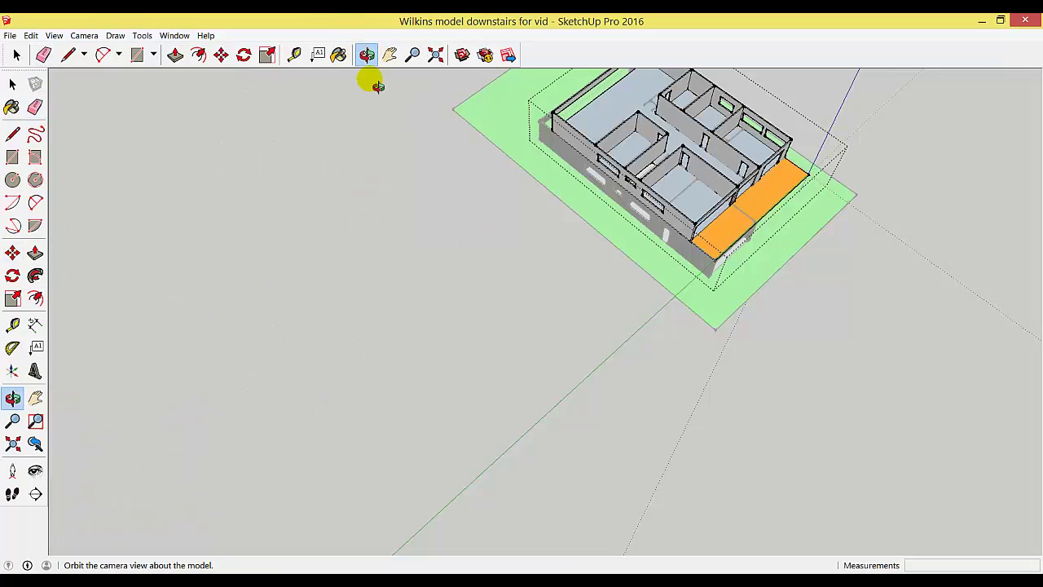
drag(417, 168, 515, 380)
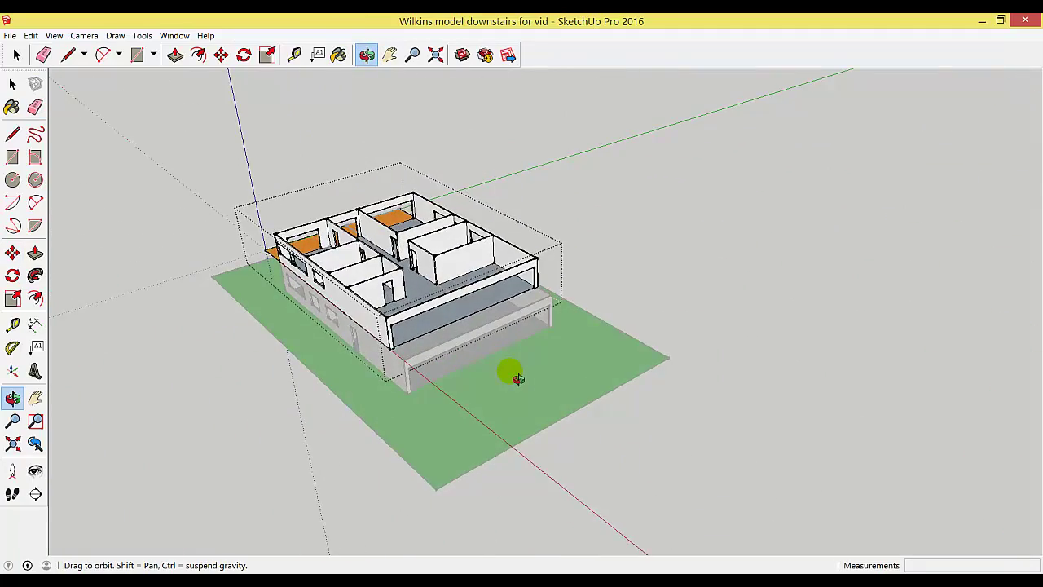
scroll(519, 378, up, 3)
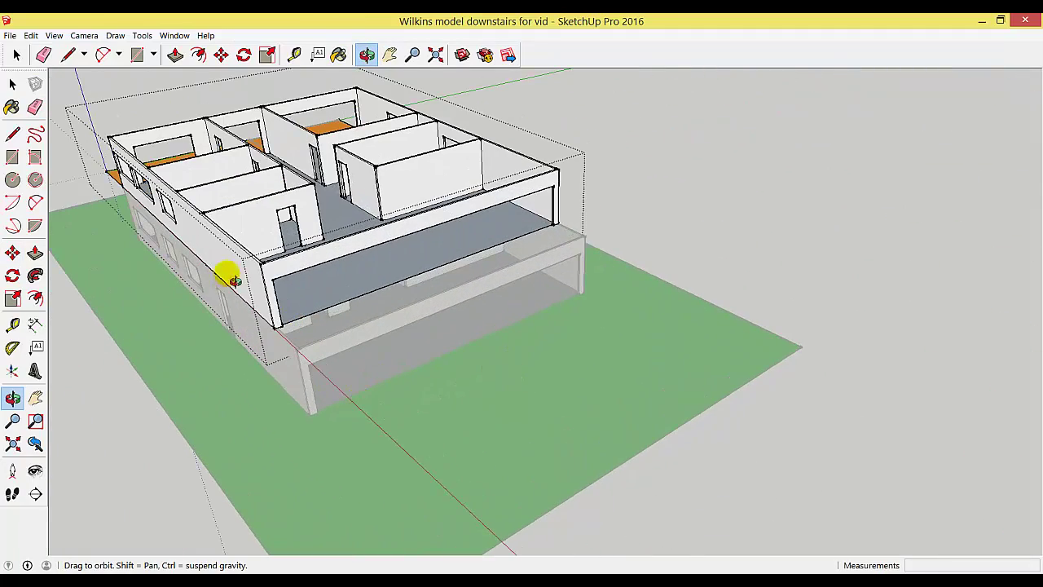
scroll(365, 308, up, 4)
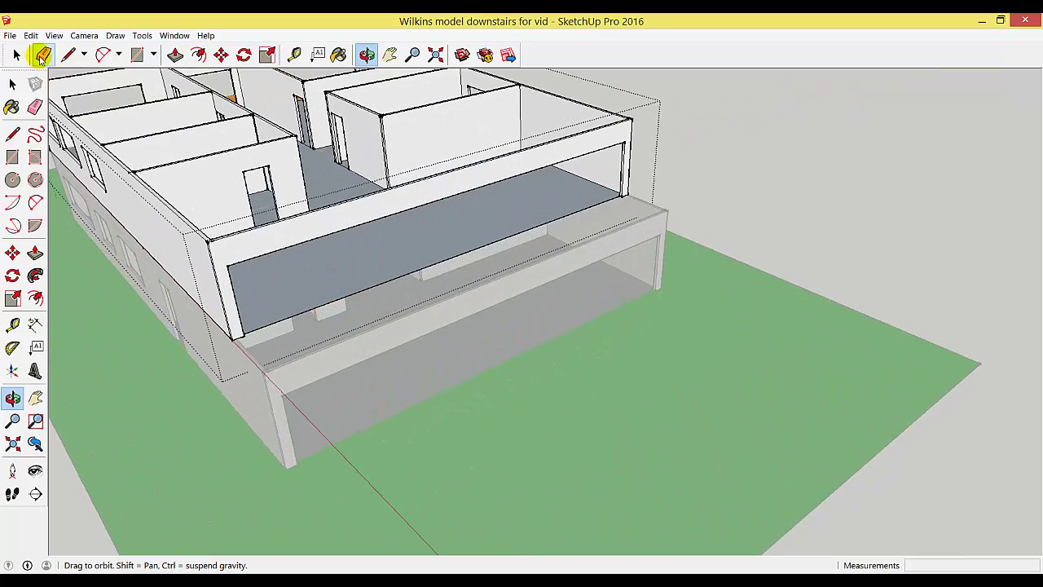
click(137, 54)
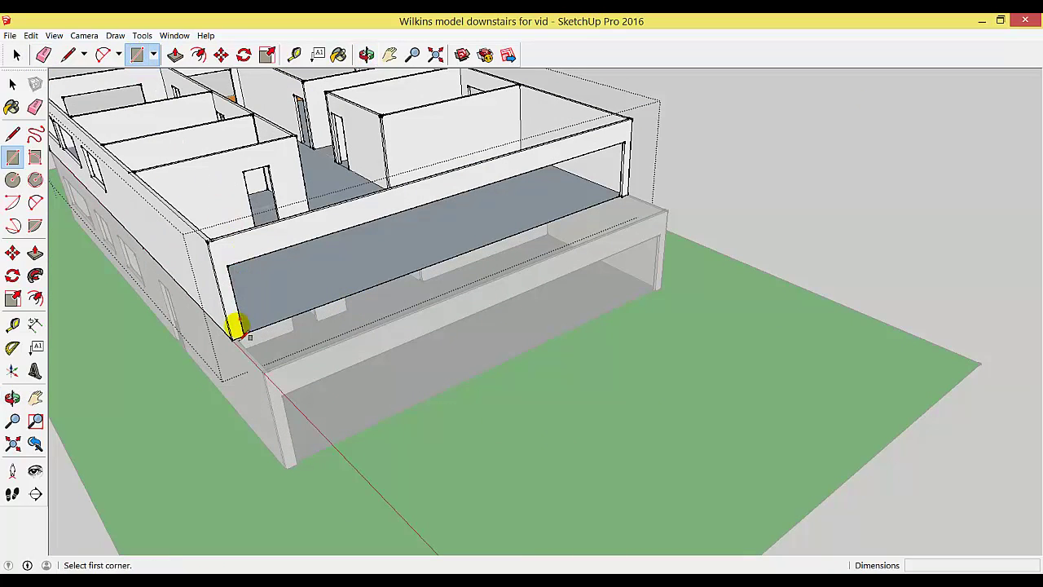
click(233, 338)
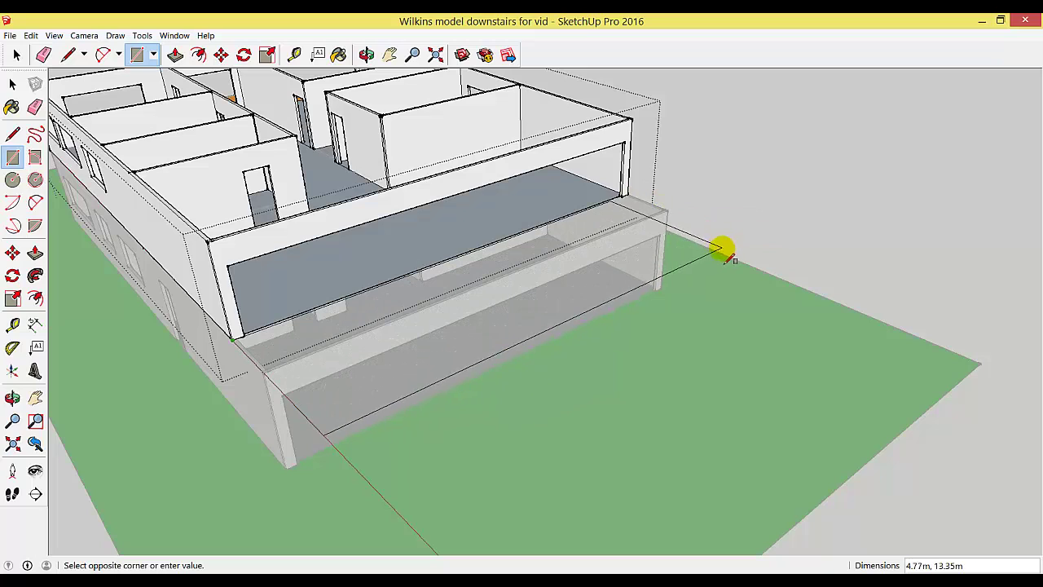
click(731, 248)
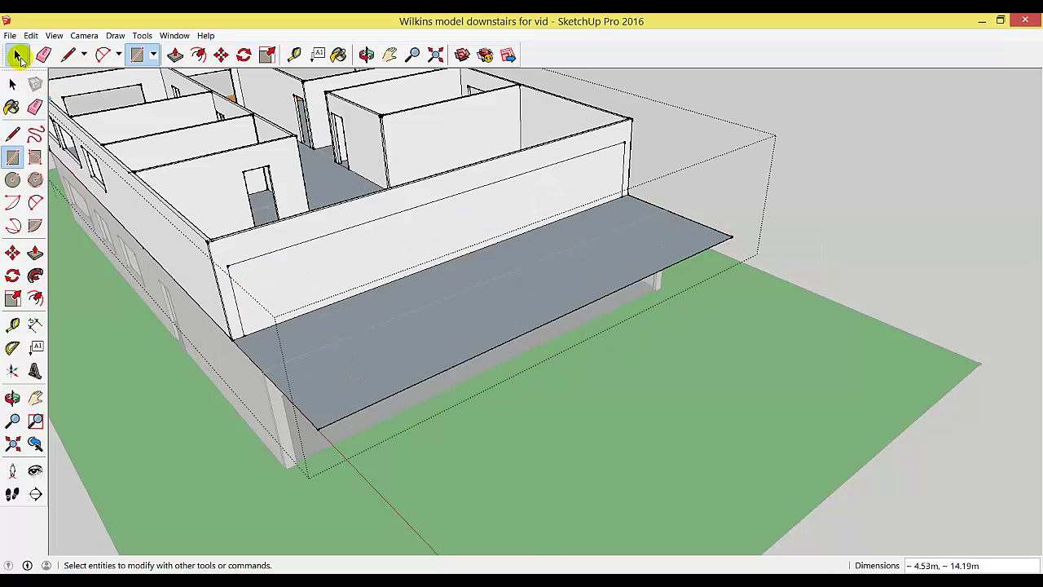
- Delete the upper floor's rear wall face facing the balcony
click(16, 55)
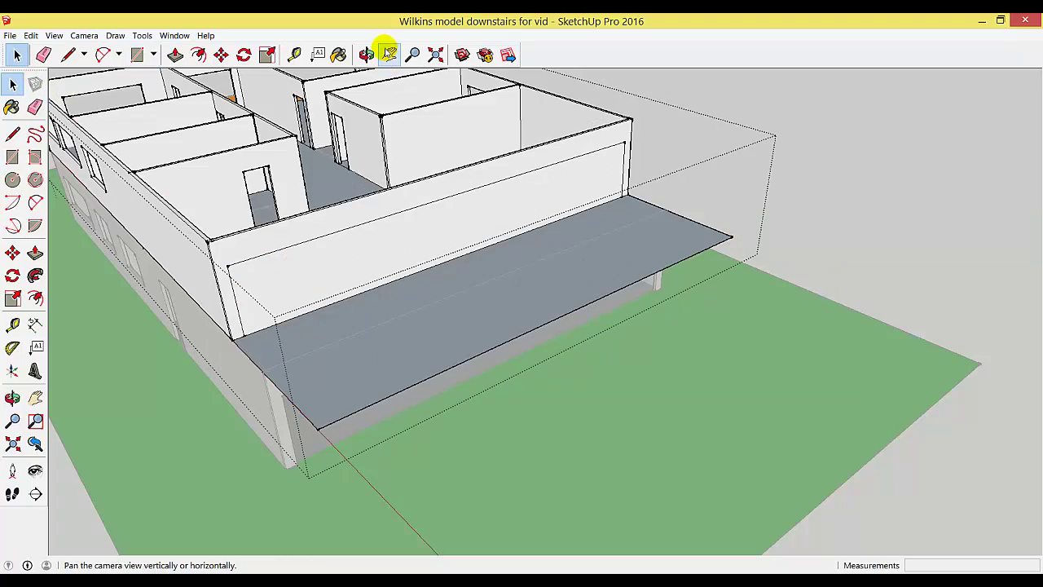
click(367, 54)
drag(389, 226, 322, 241)
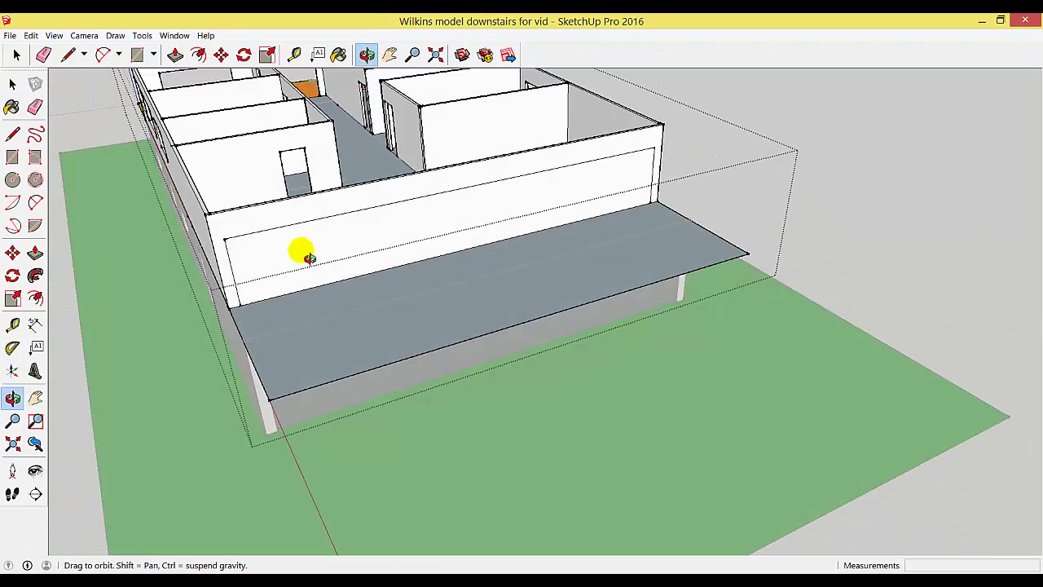
click(12, 53)
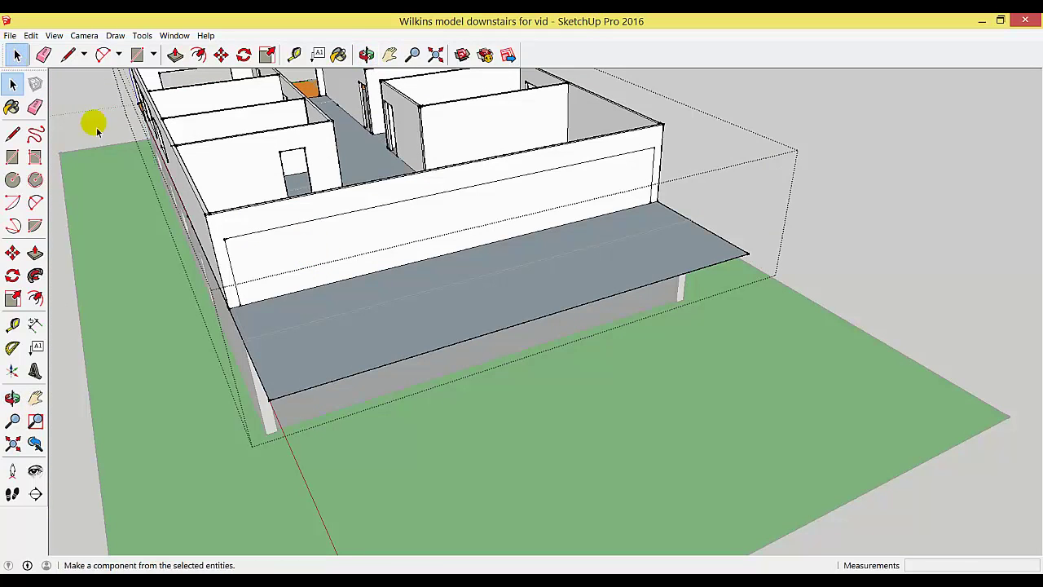
click(287, 255)
key(Delete)
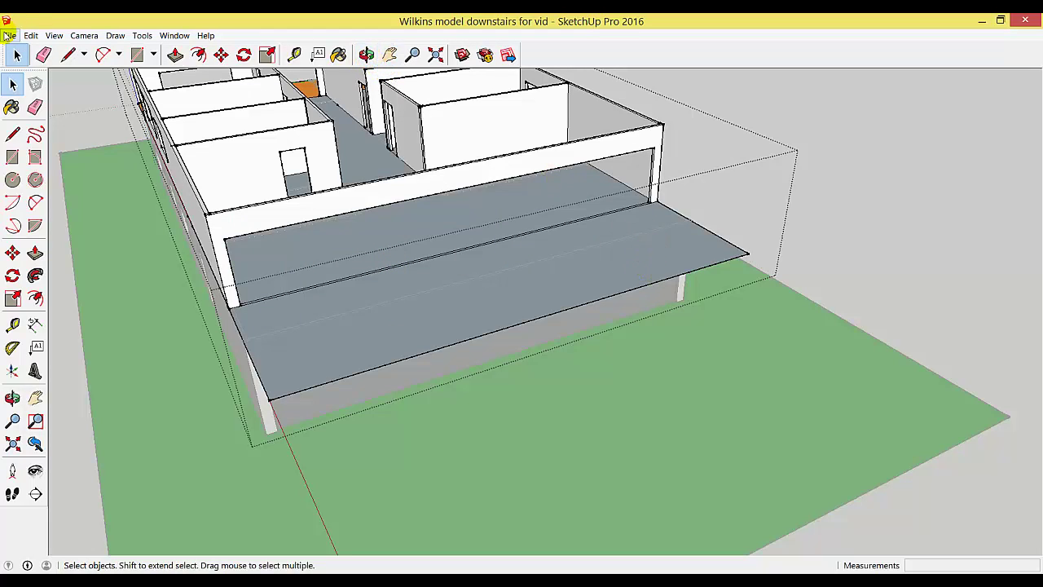
- Exit the upper-floor group and start orbiting around the finished house
click(830, 117)
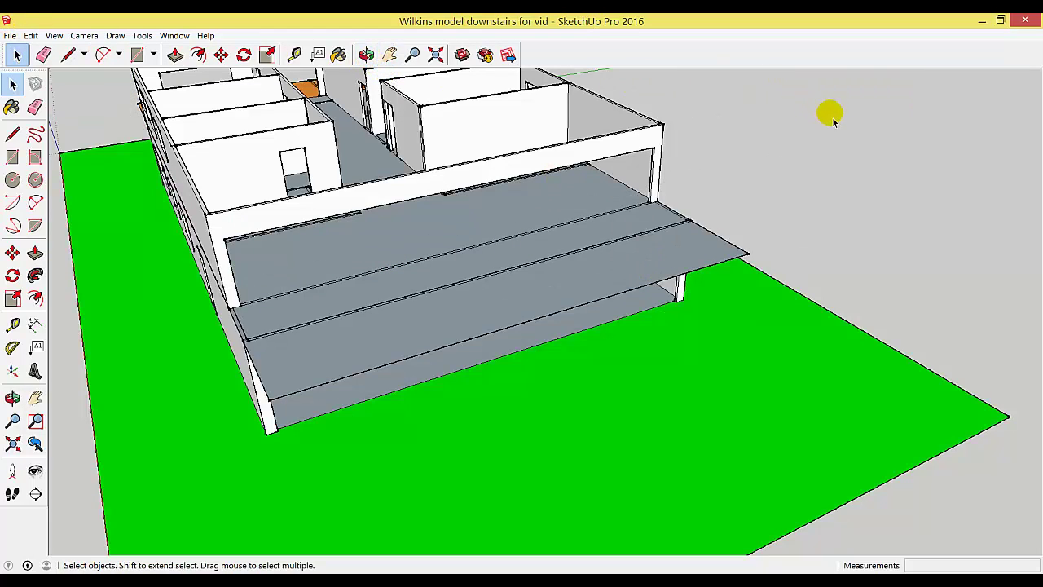
click(367, 54)
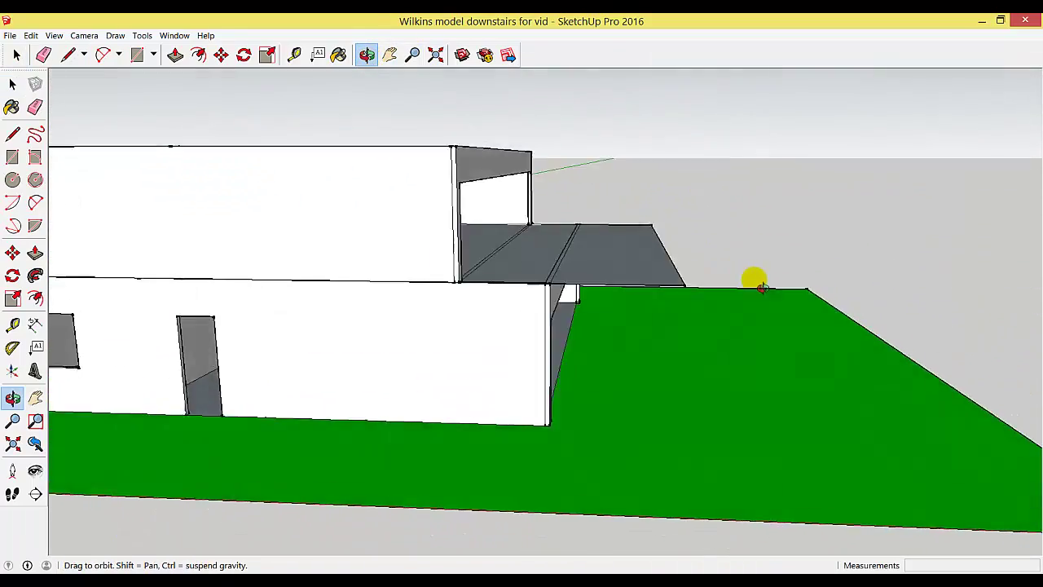